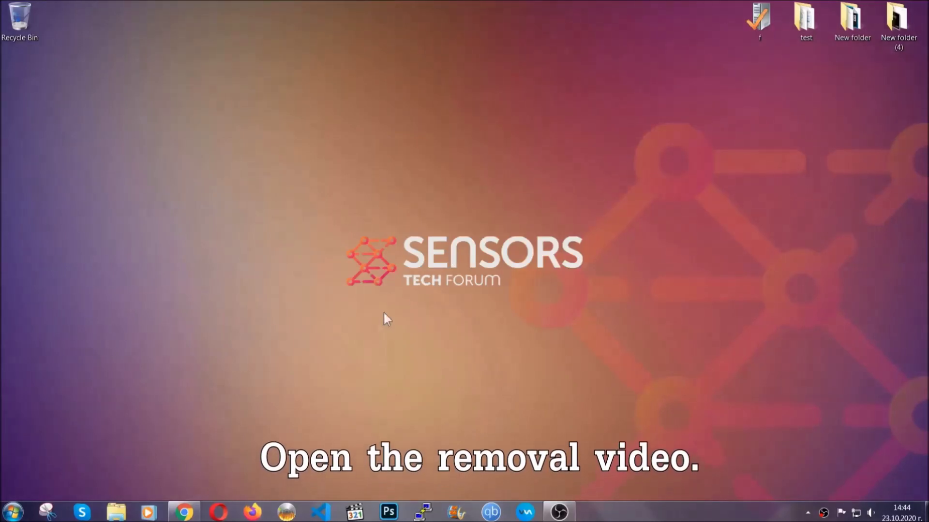
# Step: Follow the removal video's description link to SensorsTechForum and open the downloaded SpyHunter-Installer.exe
pyautogui.click(184, 515)
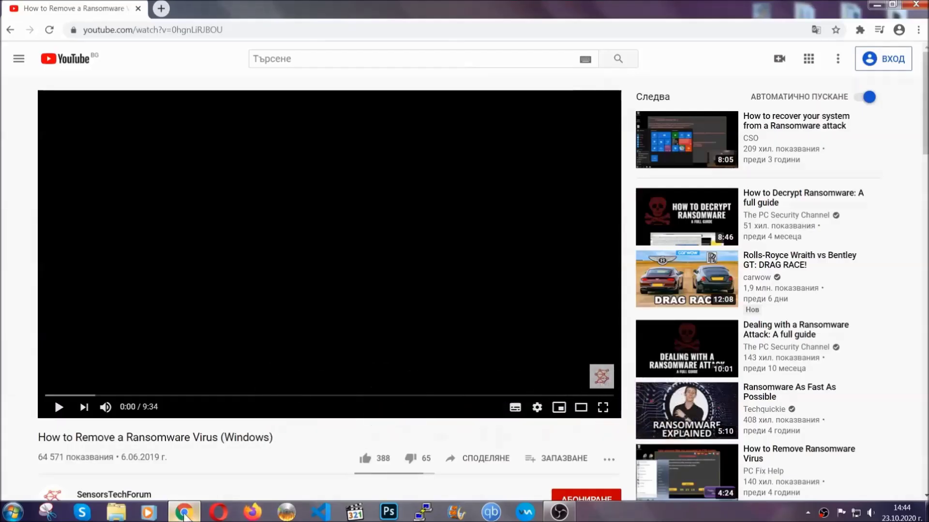
pyautogui.scroll(-3, 170, 396)
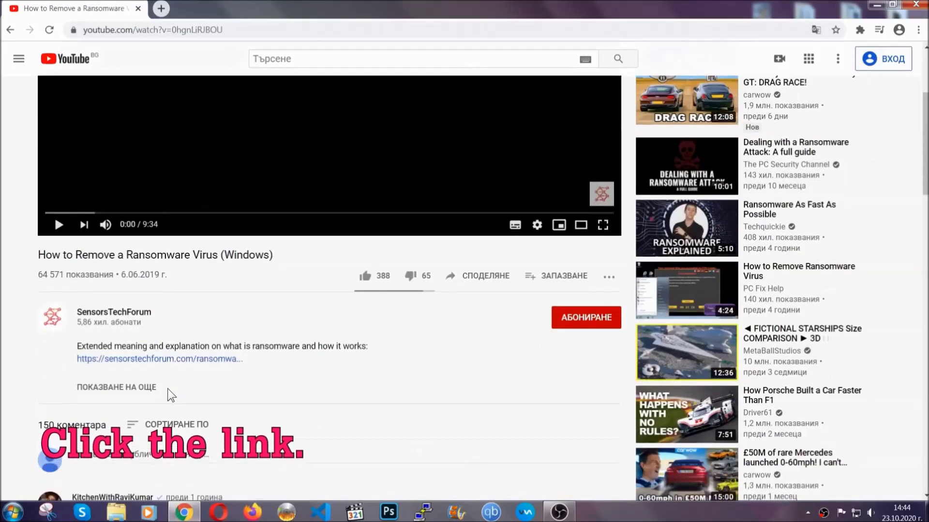
pyautogui.click(186, 368)
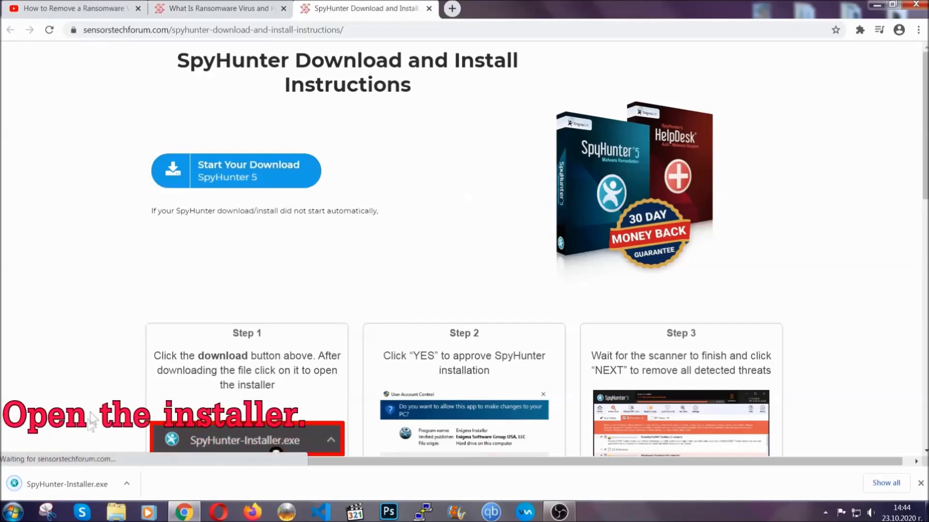
pyautogui.click(66, 483)
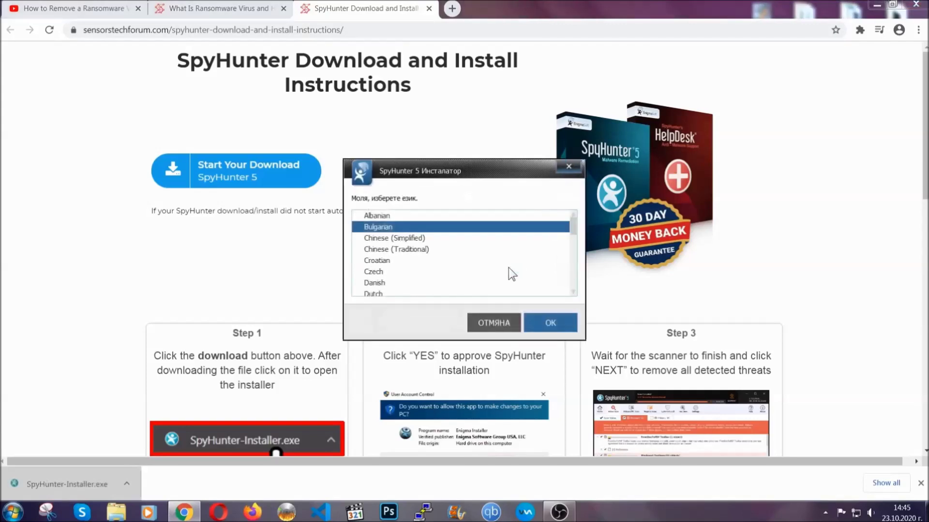
# Step: Install SpyHunter 5 in English with the EULA accepted, and finish setup so the first scan starts
pyautogui.scroll(-2, 486, 269)
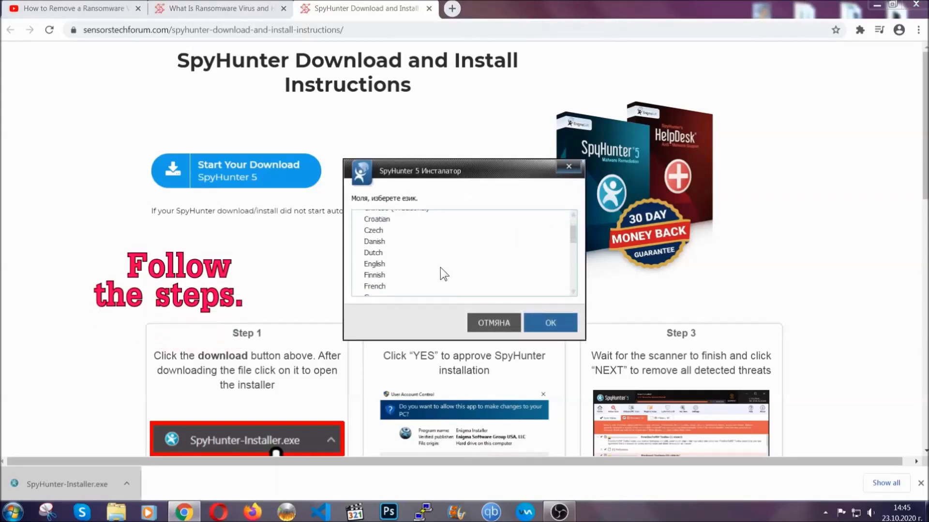
pyautogui.click(438, 264)
pyautogui.click(541, 322)
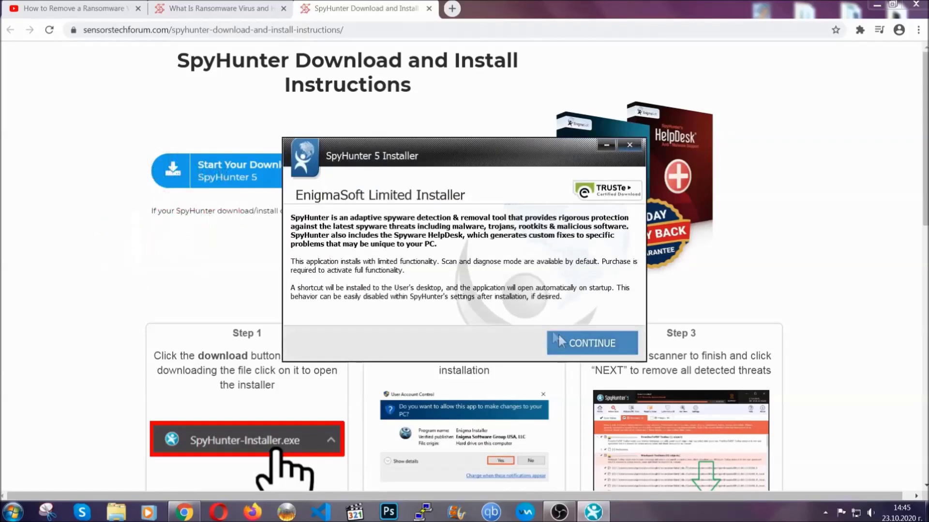
pyautogui.click(560, 341)
pyautogui.click(533, 313)
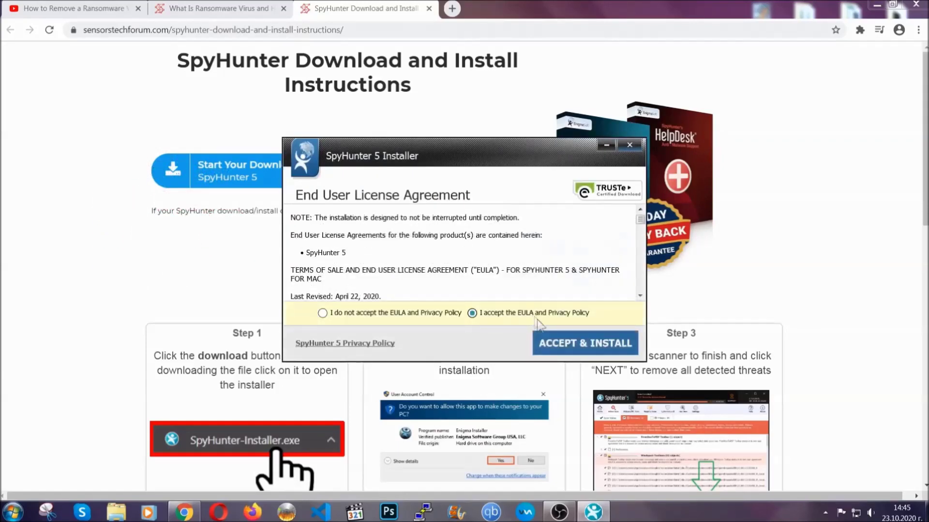
pyautogui.click(554, 342)
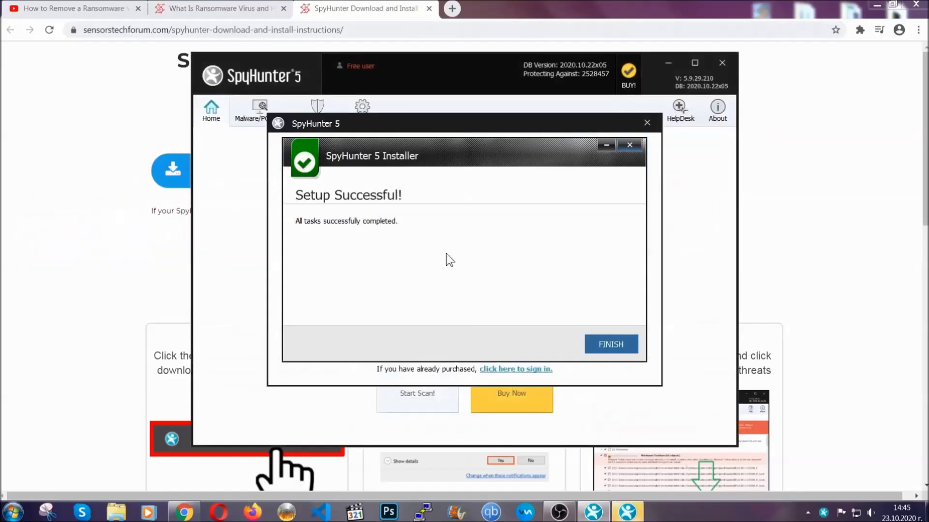
pyautogui.click(594, 346)
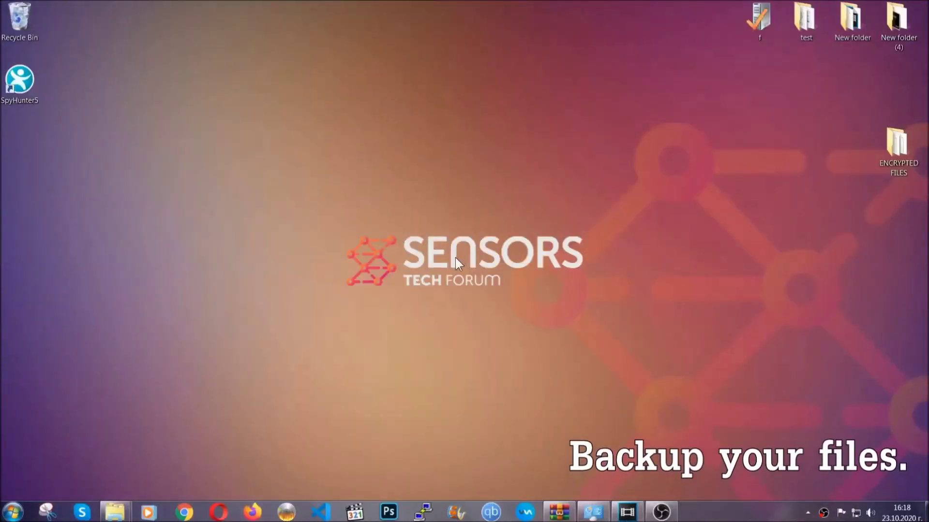
# Step: Select and copy all six .efji files in the ENCRYPTED FILES folder
pyautogui.doubleClick(892, 149)
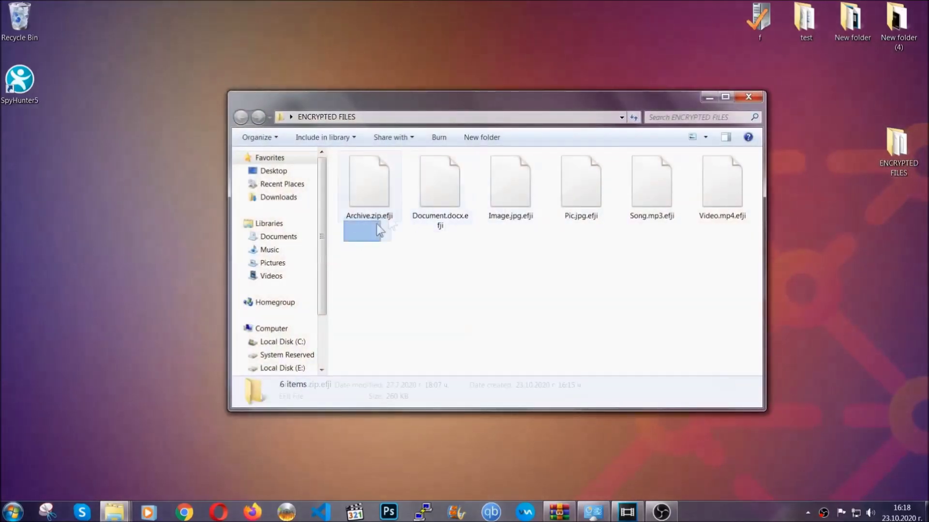
pyautogui.moveTo(380, 231); pyautogui.dragTo(726, 172)
pyautogui.rightClick(727, 172)
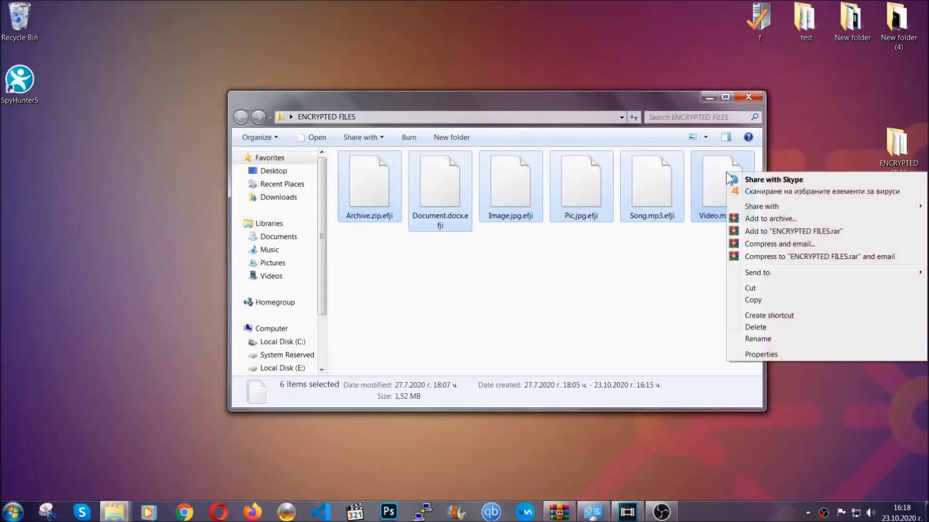
pyautogui.click(752, 300)
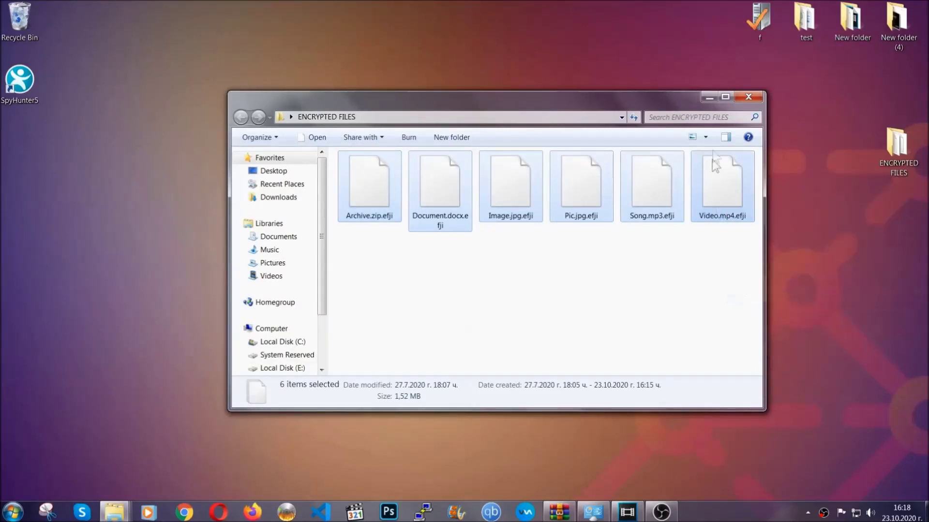
pyautogui.click(710, 98)
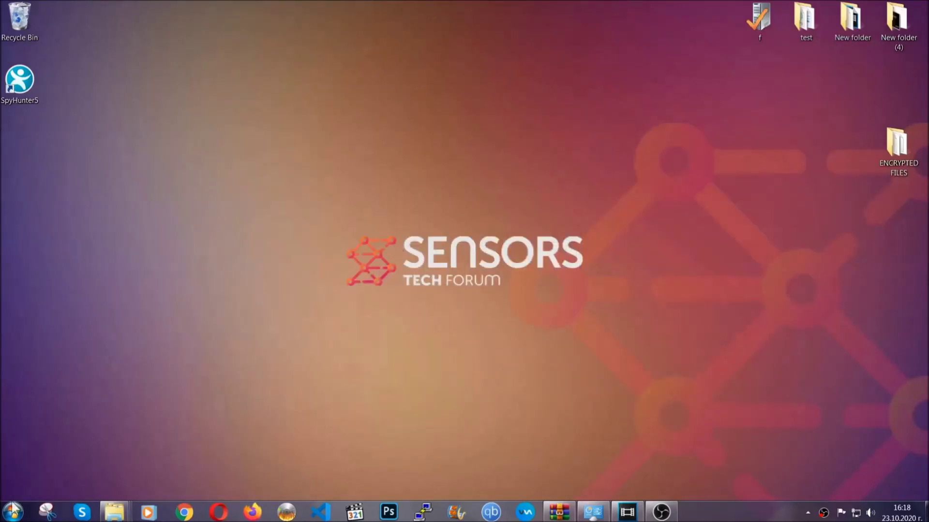
# Step: Paste the six copied files onto FLASH DRIVE (H:) and close the drive window
pyautogui.click(13, 511)
pyautogui.click(175, 360)
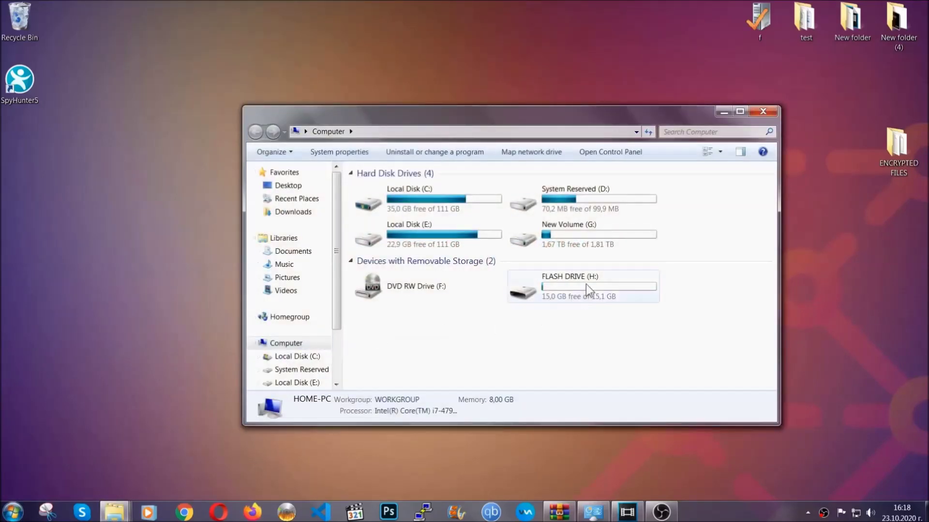
pyautogui.doubleClick(585, 285)
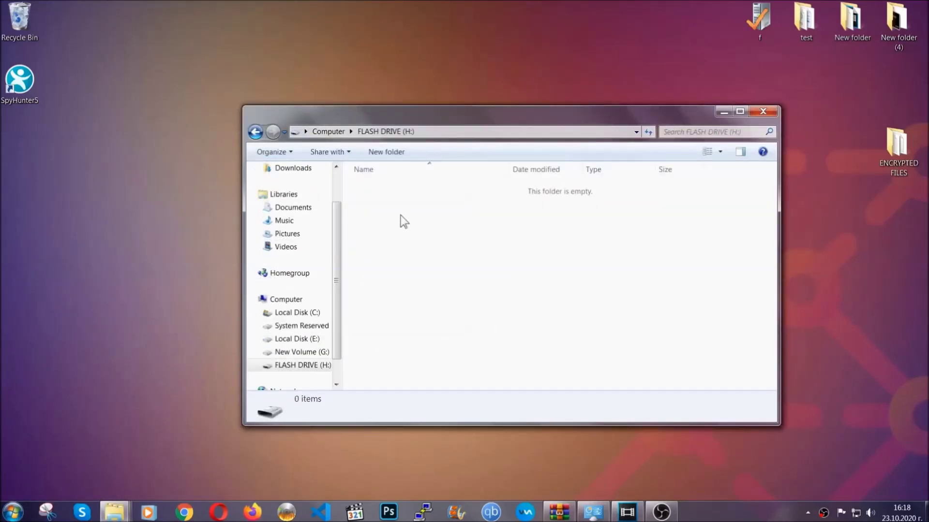
pyautogui.rightClick(401, 217)
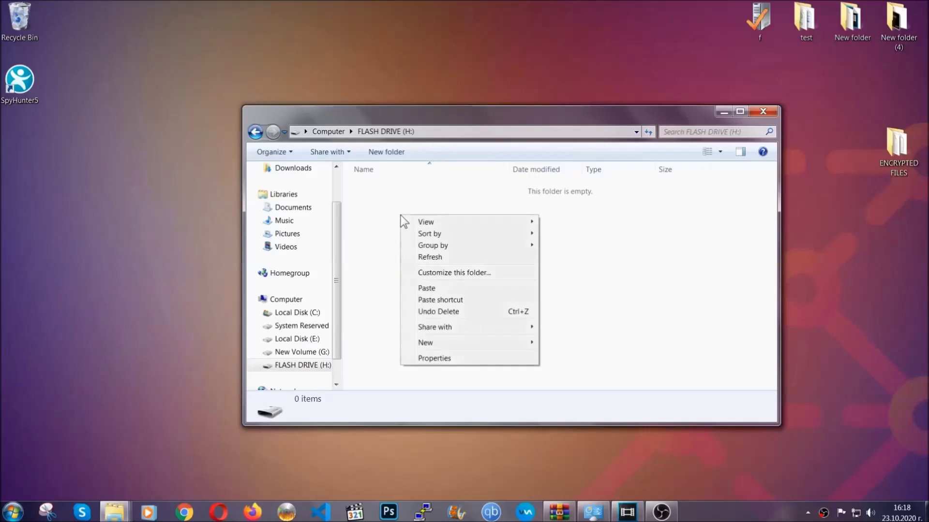
pyautogui.click(423, 289)
pyautogui.click(423, 289)
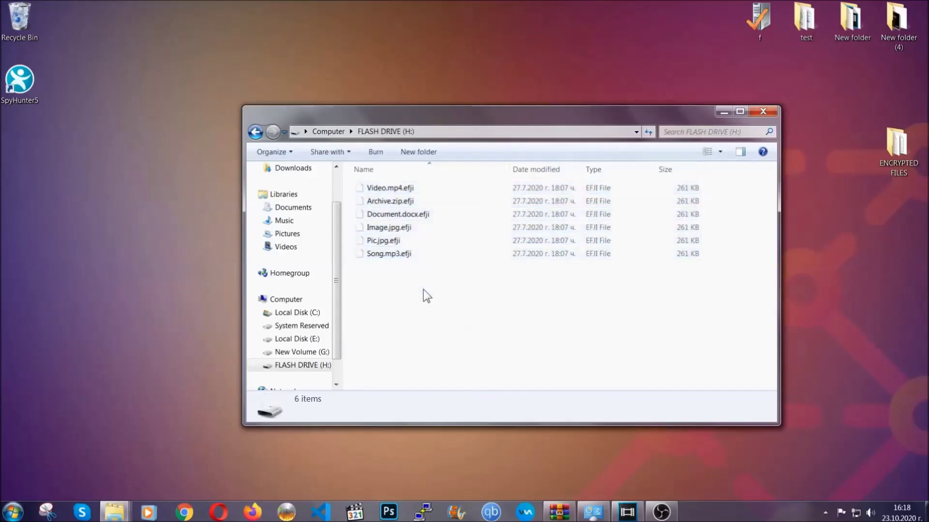
pyautogui.click(763, 112)
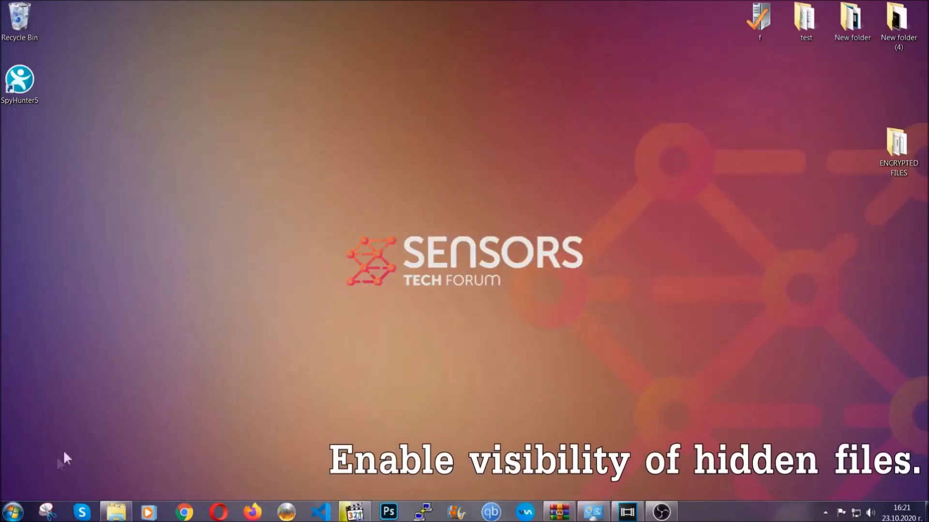
# Step: Search Start for 'hidden files and folders' and apply 'Show hidden files, folders, and drives'
pyautogui.click(12, 512)
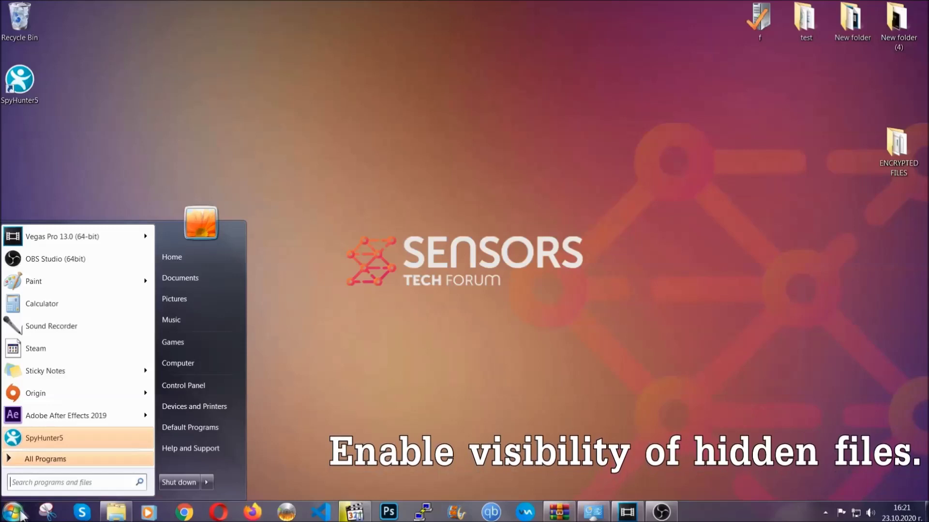
pyautogui.click(40, 477)
pyautogui.write('showh')
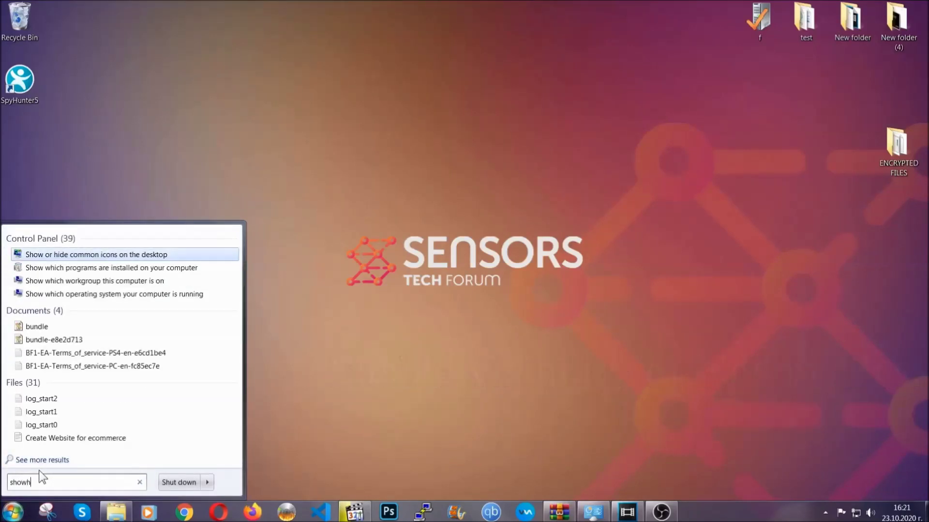
pyautogui.press('BackSpace')
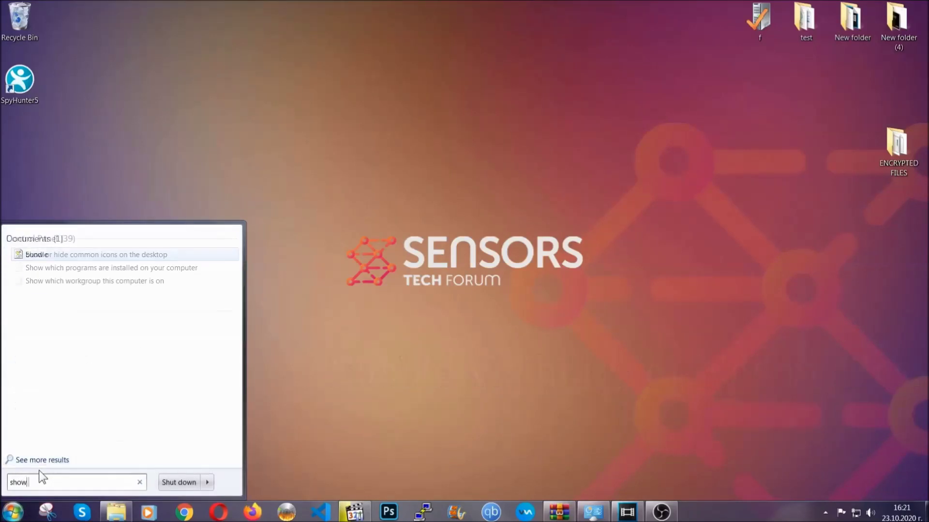
pyautogui.write('hidden files and folders')
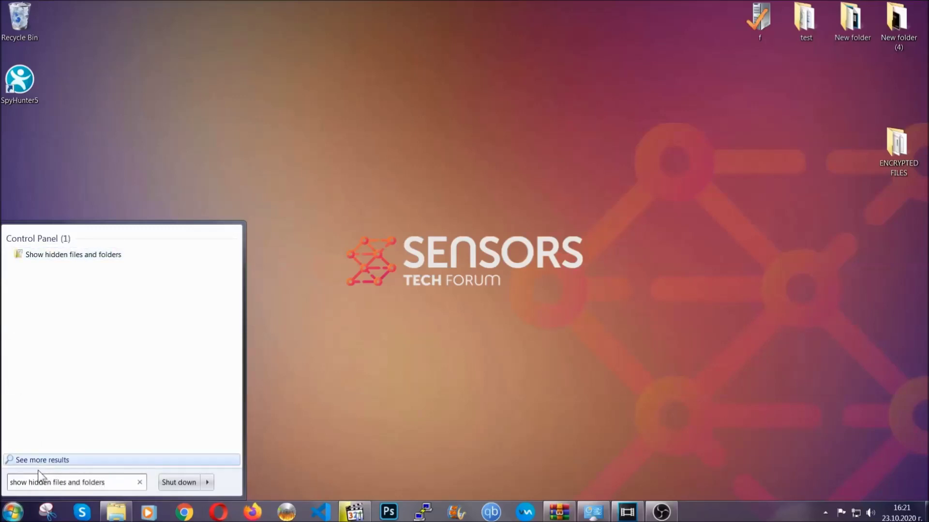
pyautogui.click(109, 256)
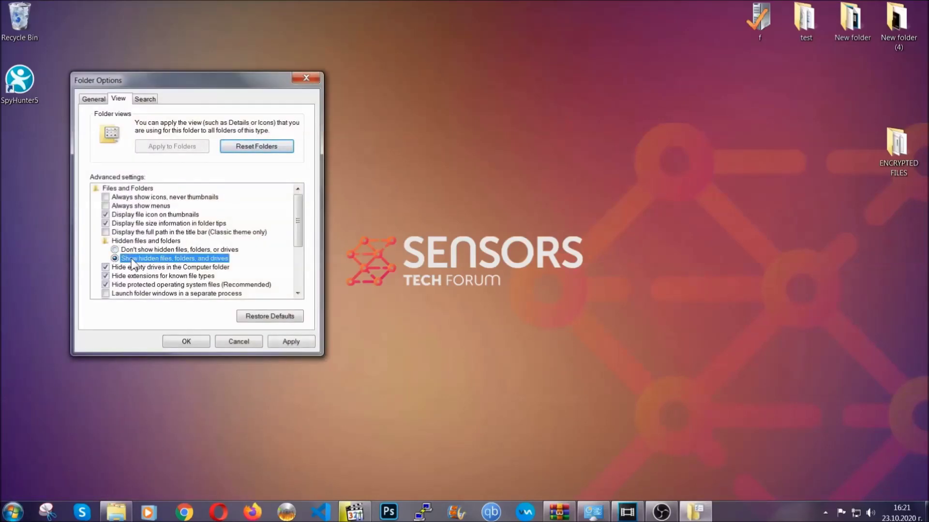
pyautogui.click(287, 344)
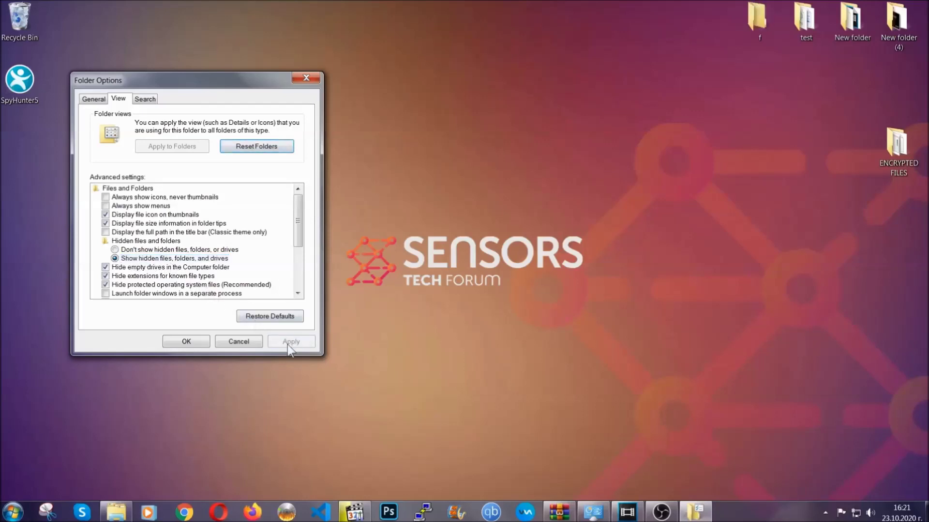
pyautogui.click(185, 342)
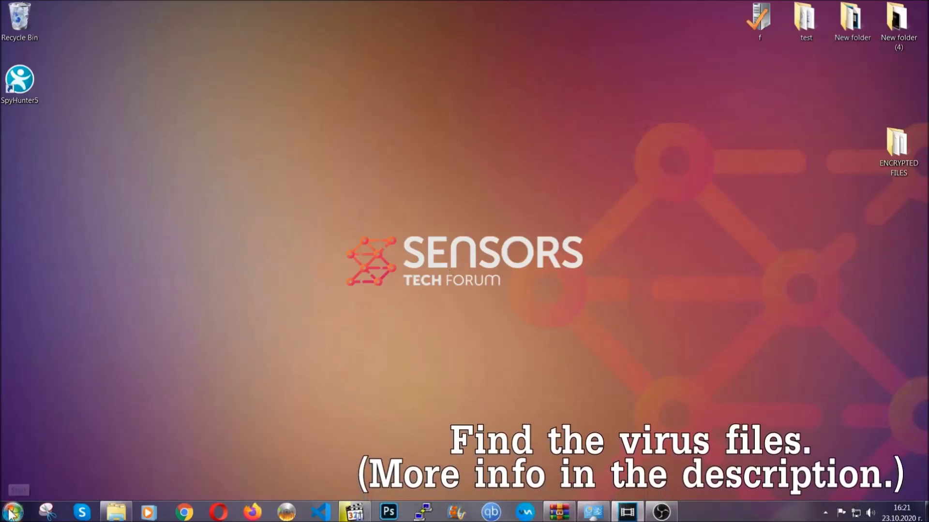
# Step: Search the whole computer for 'fileextension:exe Example Vir' from the Computer window
pyautogui.press('super')
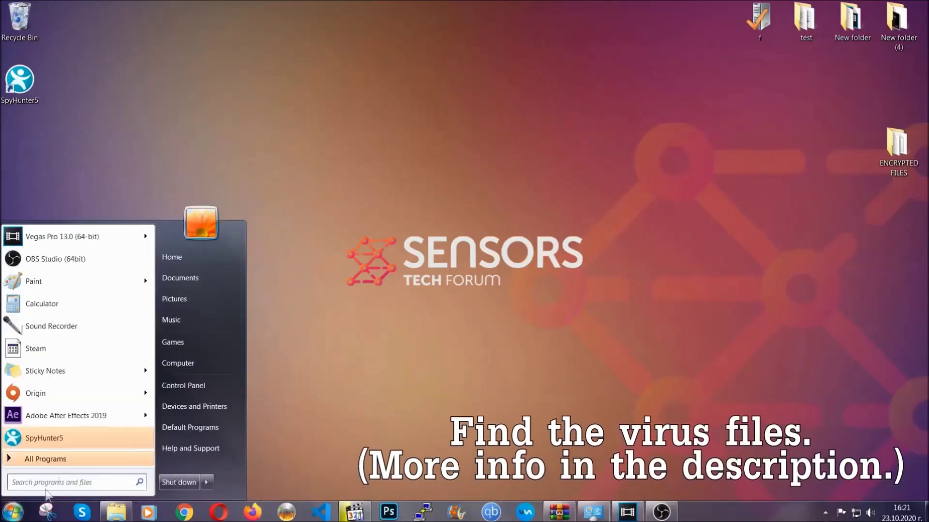
pyautogui.click(191, 363)
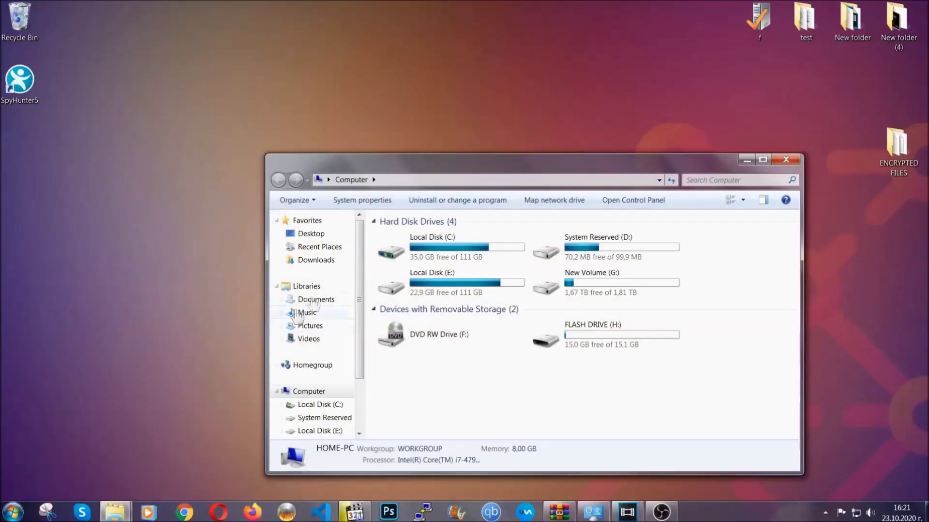
pyautogui.moveTo(505, 171); pyautogui.dragTo(444, 129)
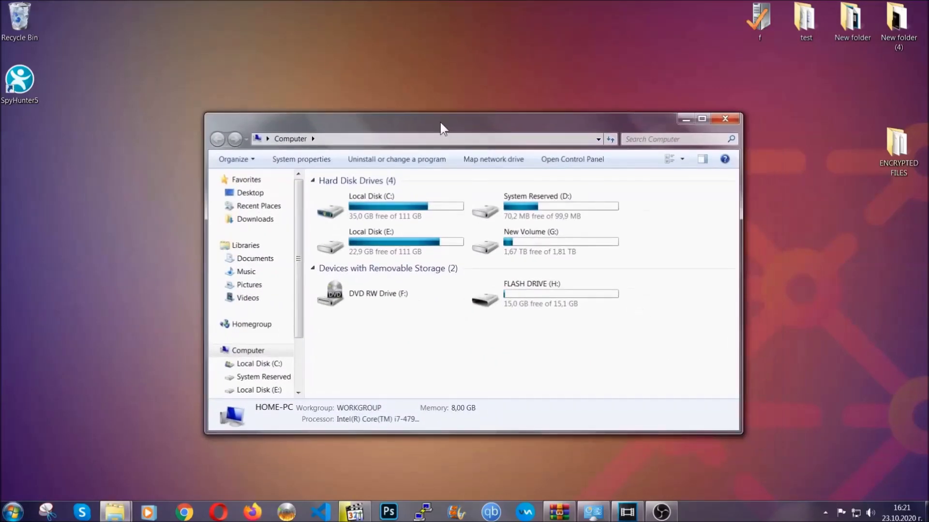
pyautogui.click(632, 139)
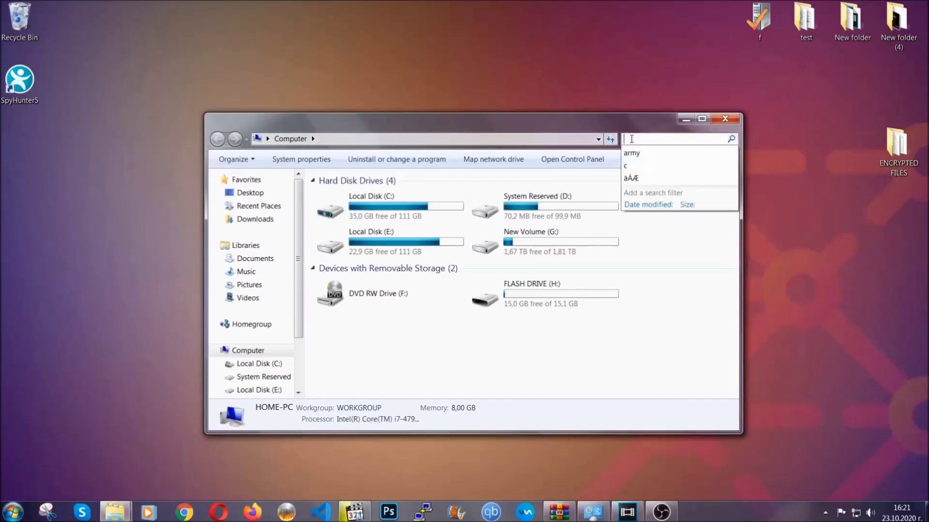
pyautogui.write('file')
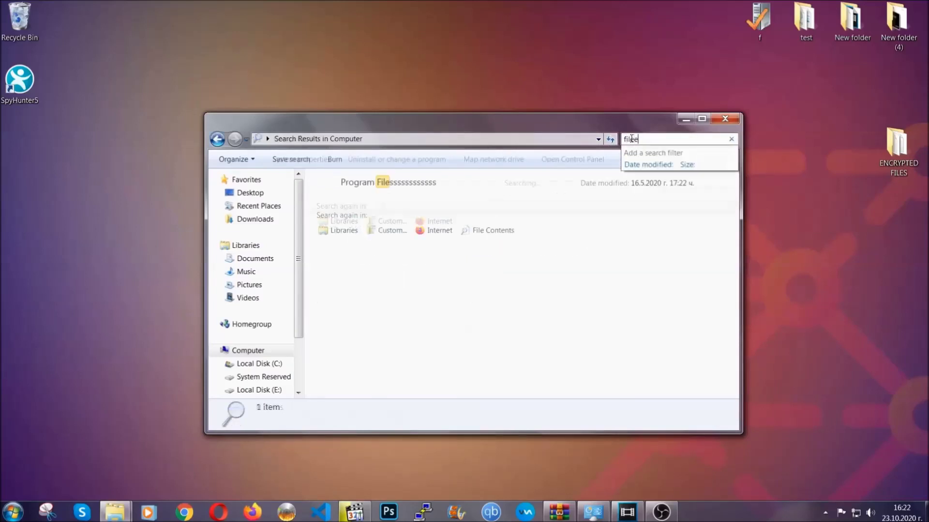
pyautogui.write('extension:exe ')
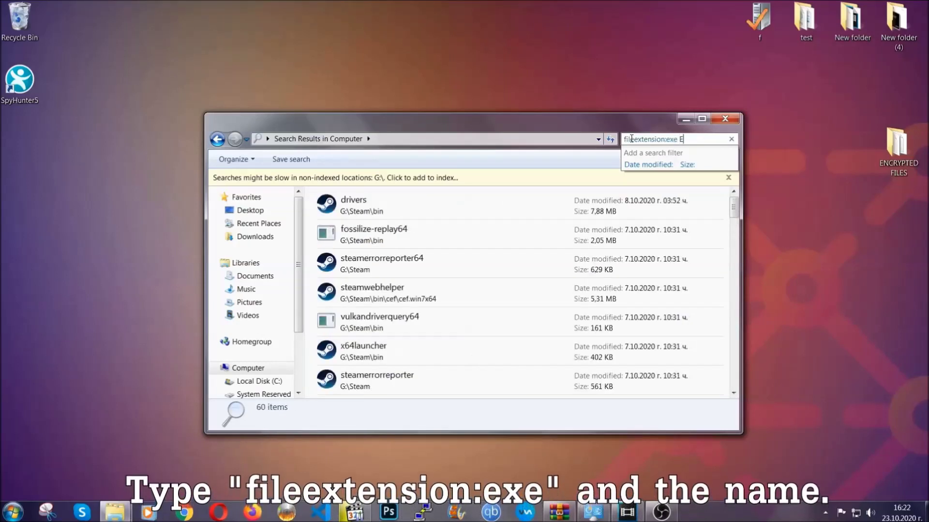
pyautogui.write('Example Virus Name')
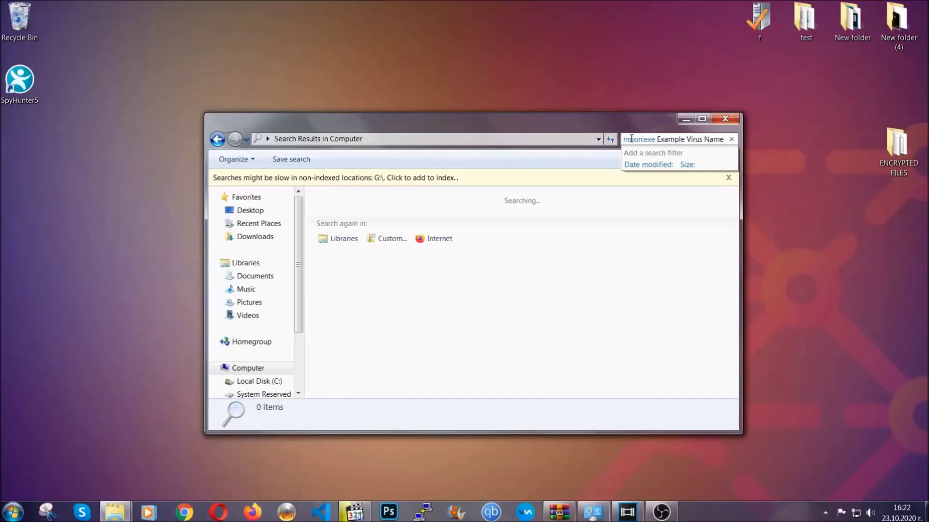
pyautogui.press('Return')
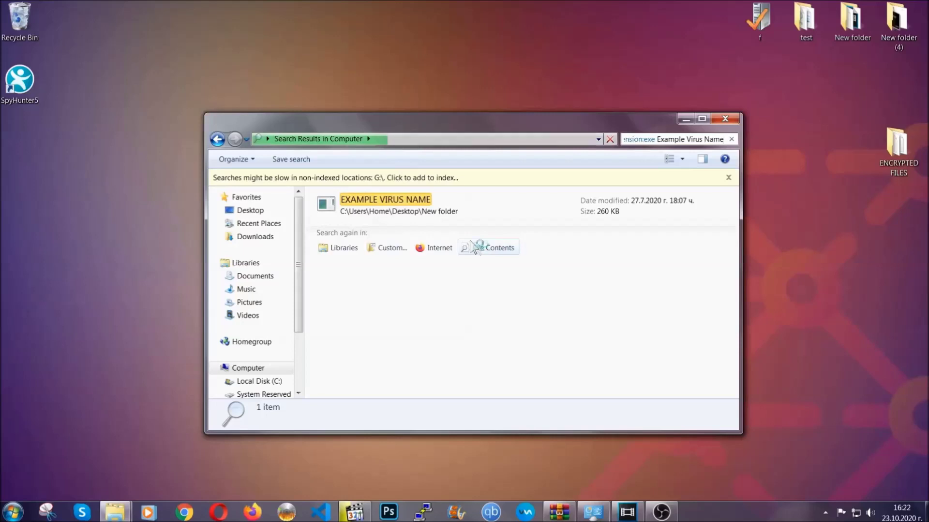
# Step: Delete the EXAMPLE VIRUS NAME executable to the Recycle Bin and close the search window
pyautogui.click(407, 198)
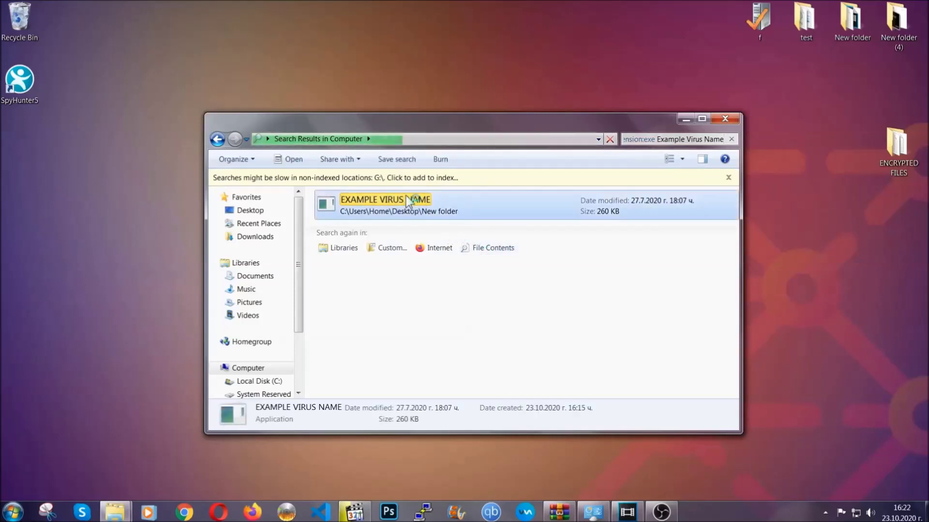
pyautogui.rightClick(406, 199)
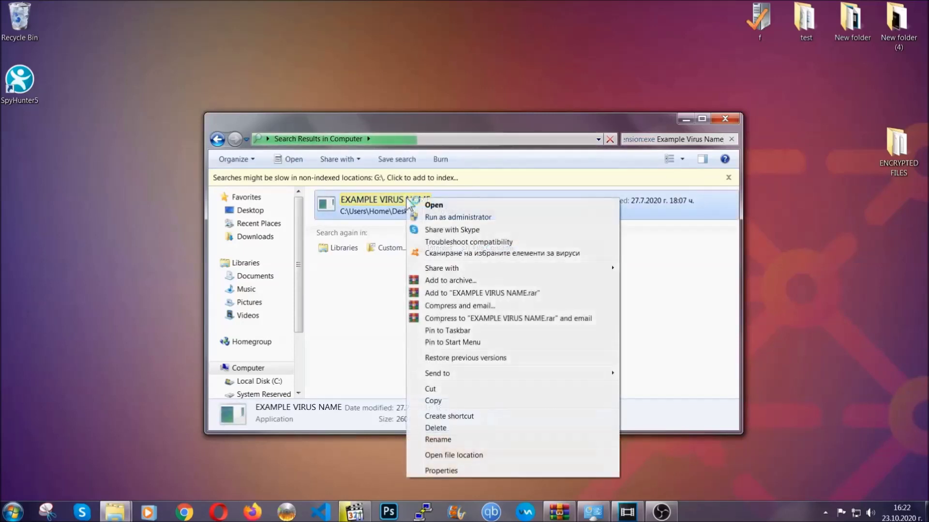
pyautogui.click(447, 428)
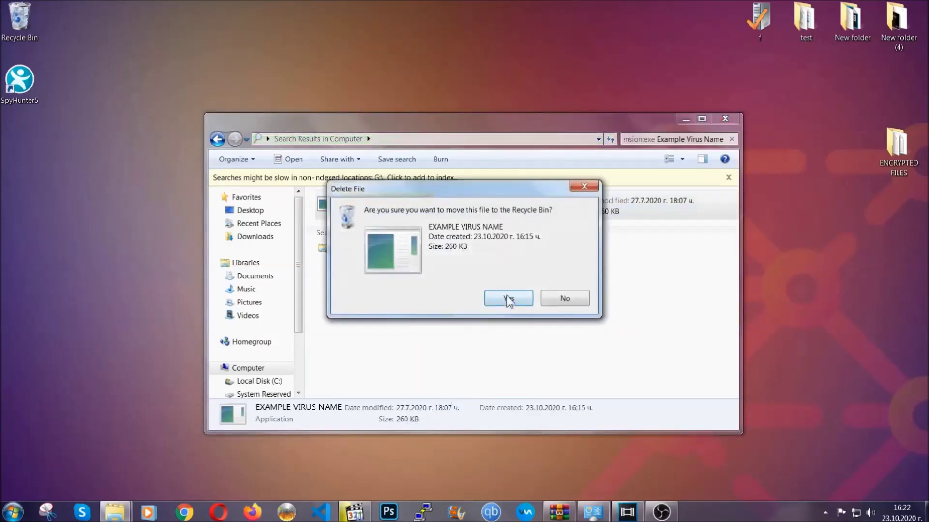
pyautogui.click(508, 299)
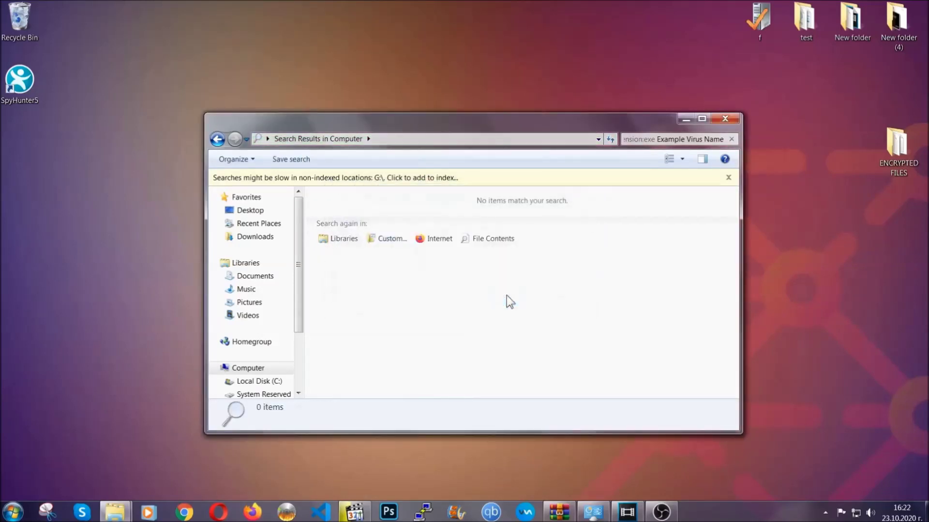
pyautogui.click(725, 119)
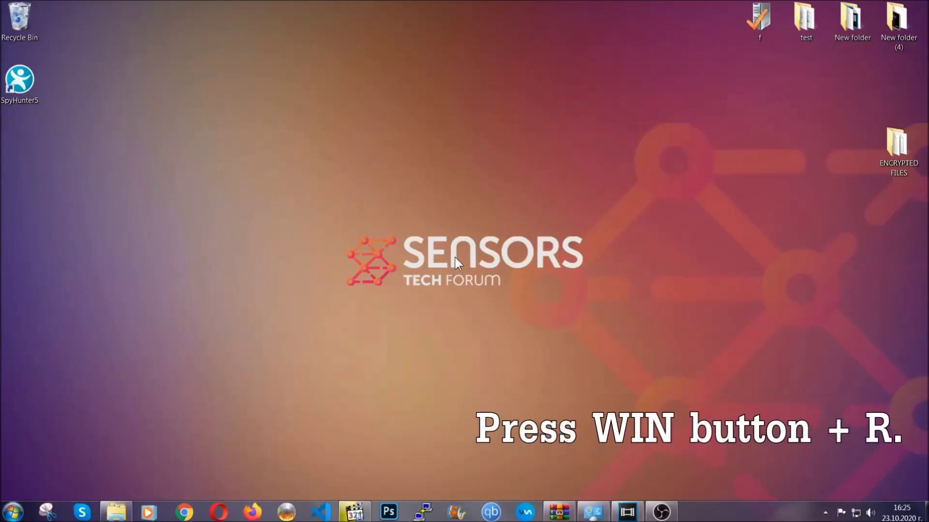
# Step: Run REGEDIT from the Run prompt, replacing the old cmd entry
pyautogui.press('super+r')
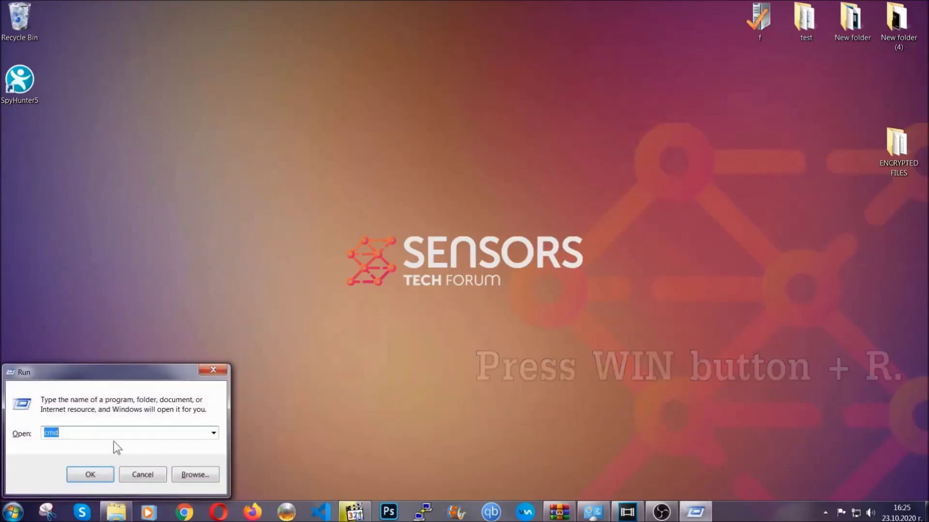
pyautogui.click(88, 437)
pyautogui.moveTo(88, 439); pyautogui.dragTo(12, 442)
pyautogui.write('REGEDIT')
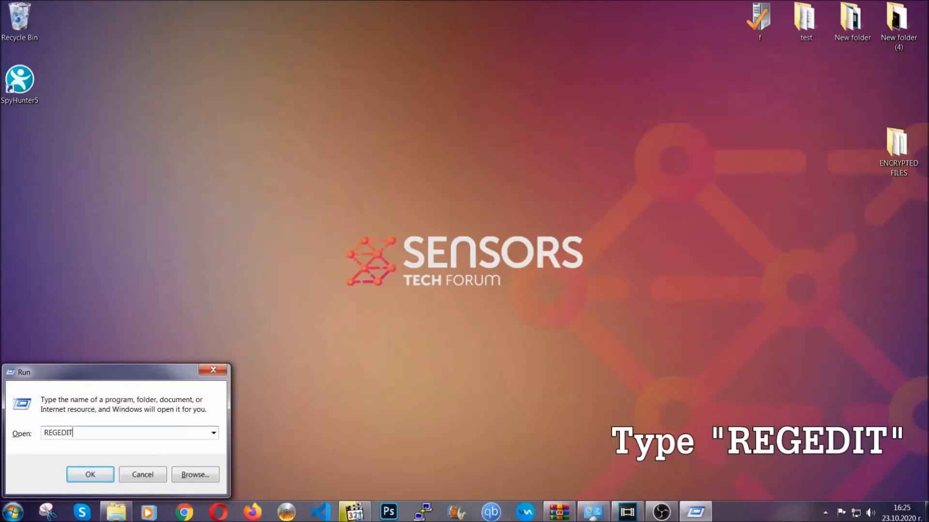
pyautogui.click(69, 475)
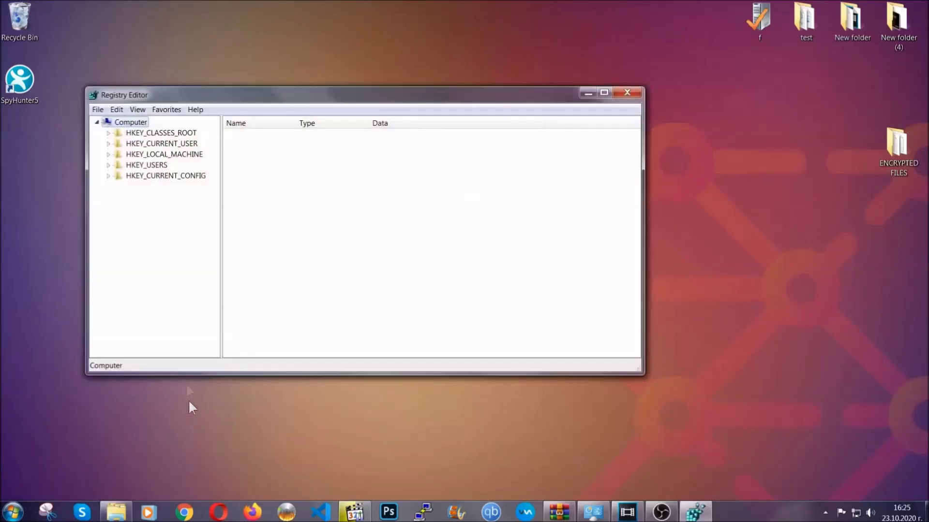
# Step: Export the whole registry to the desktop as BACKUP
pyautogui.click(97, 109)
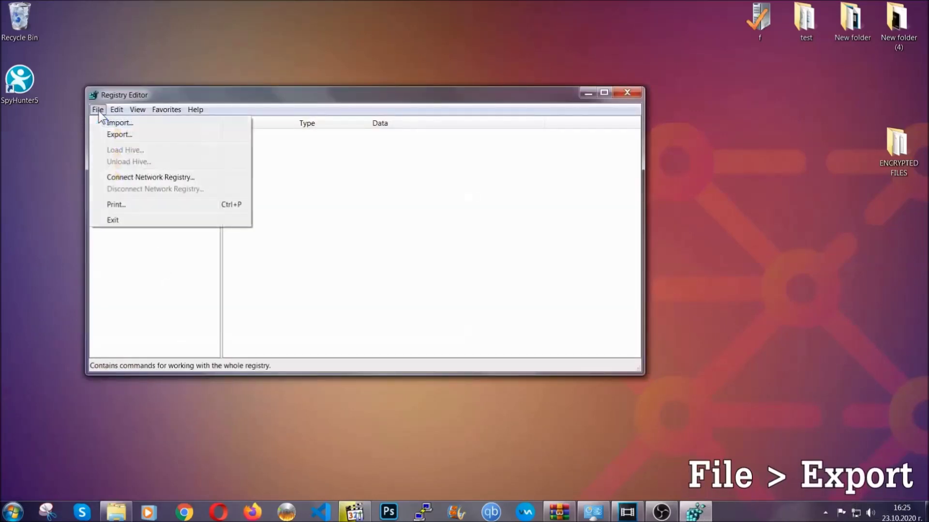
pyautogui.click(120, 134)
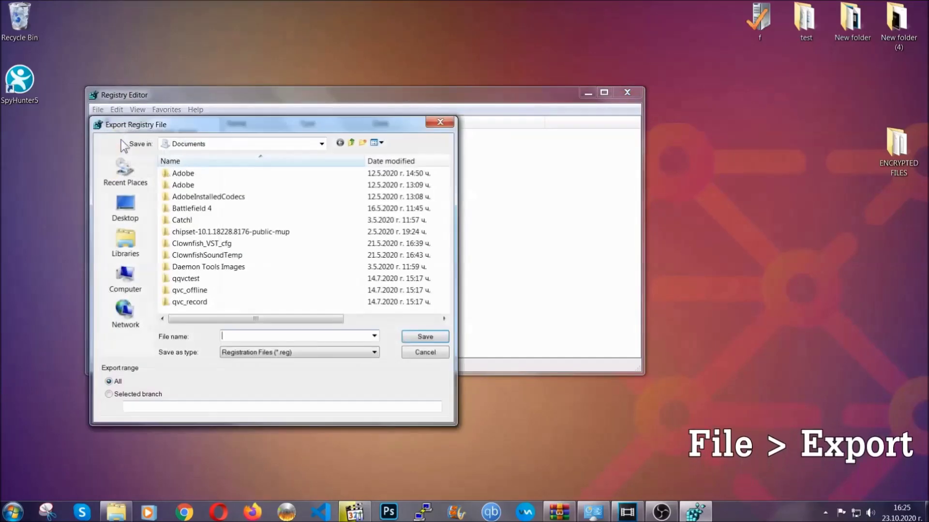
pyautogui.click(122, 207)
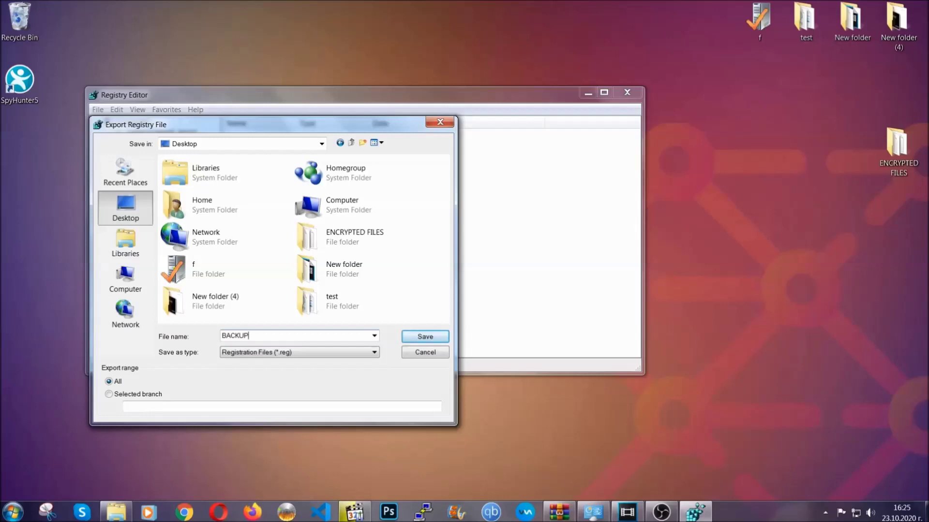
pyautogui.click(419, 338)
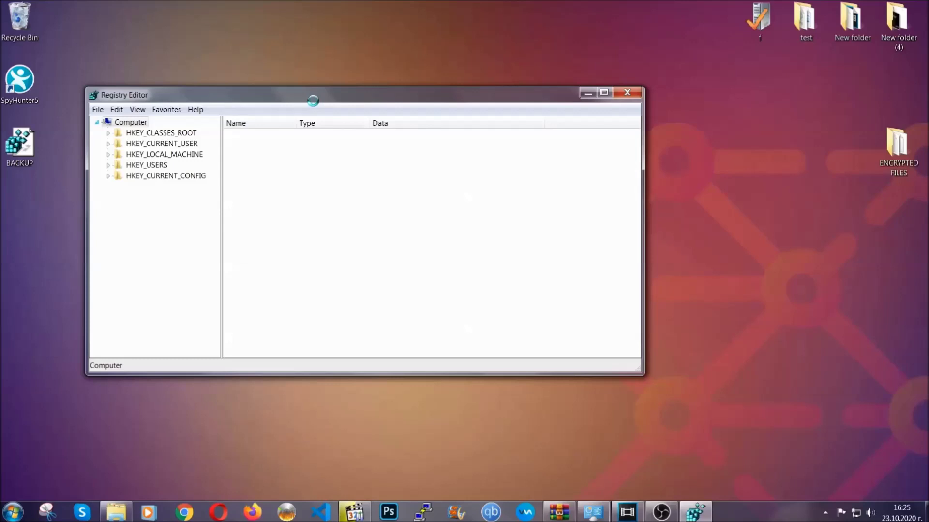
pyautogui.moveTo(313, 101); pyautogui.dragTo(405, 131)
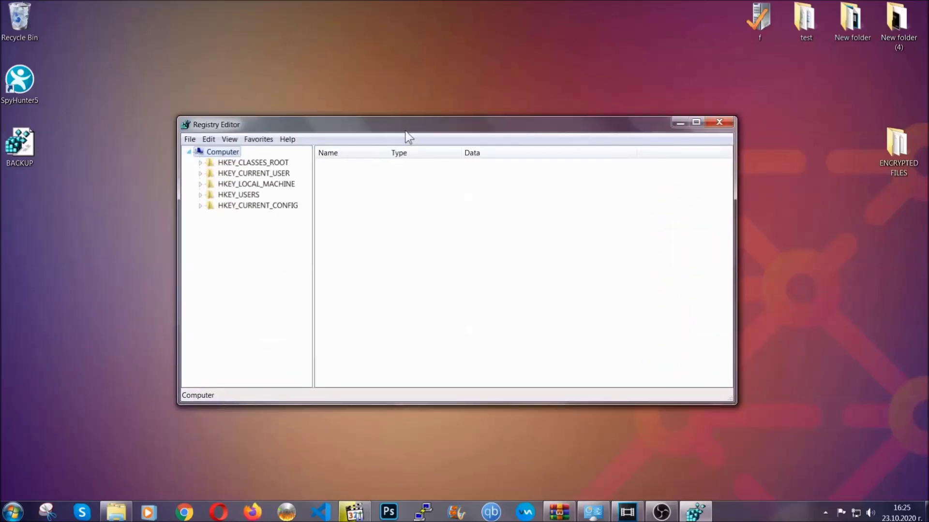
# Step: Find the RunOnce key, then select the HKCU Run key listing THE VIRUS value
pyautogui.click(189, 141)
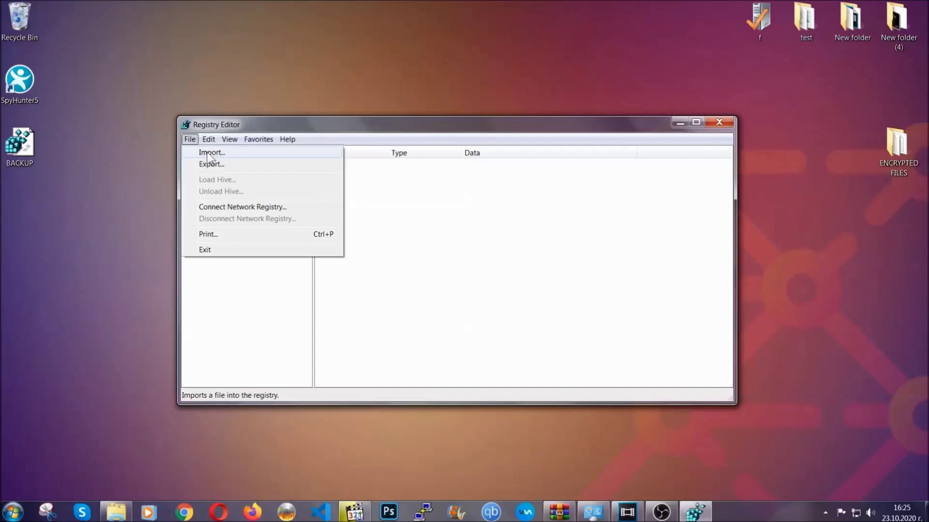
pyautogui.click(190, 140)
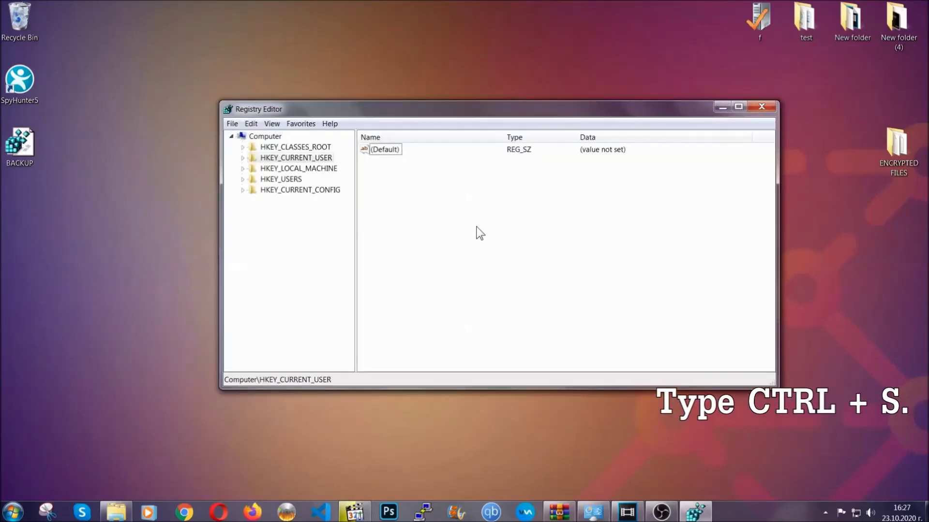
pyautogui.hotkey('ctrl', 'f')
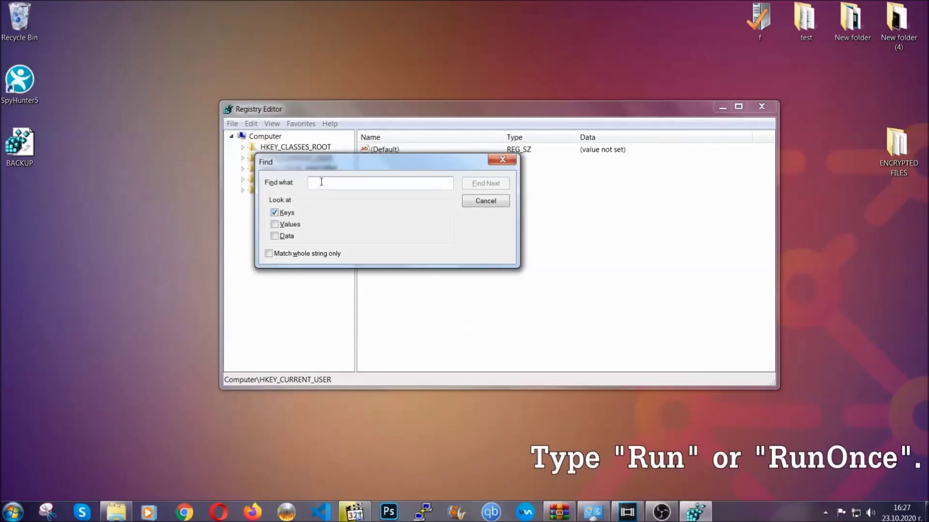
pyautogui.write('RunO')
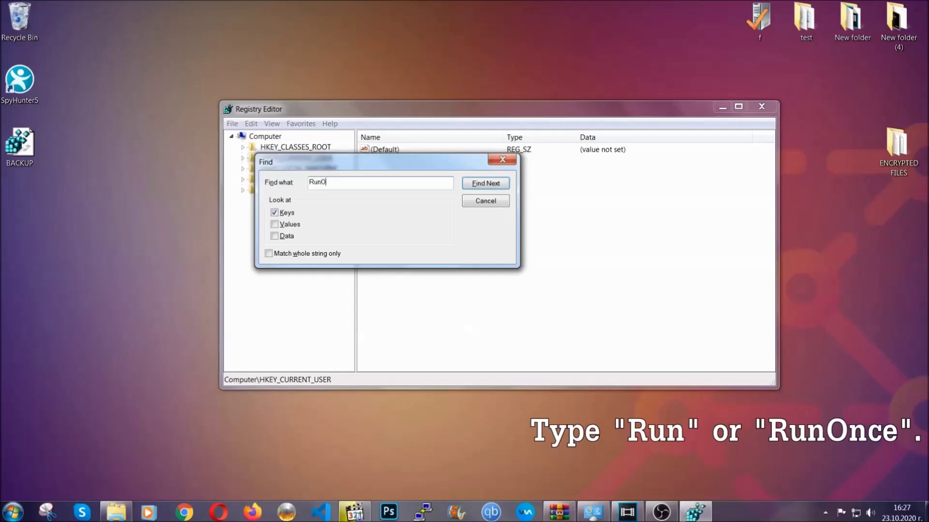
pyautogui.write('nce')
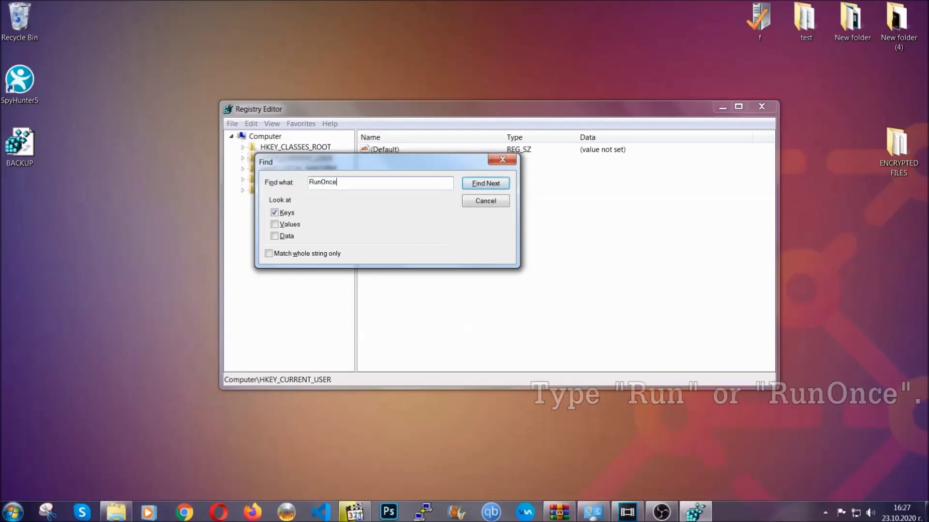
pyautogui.click(485, 184)
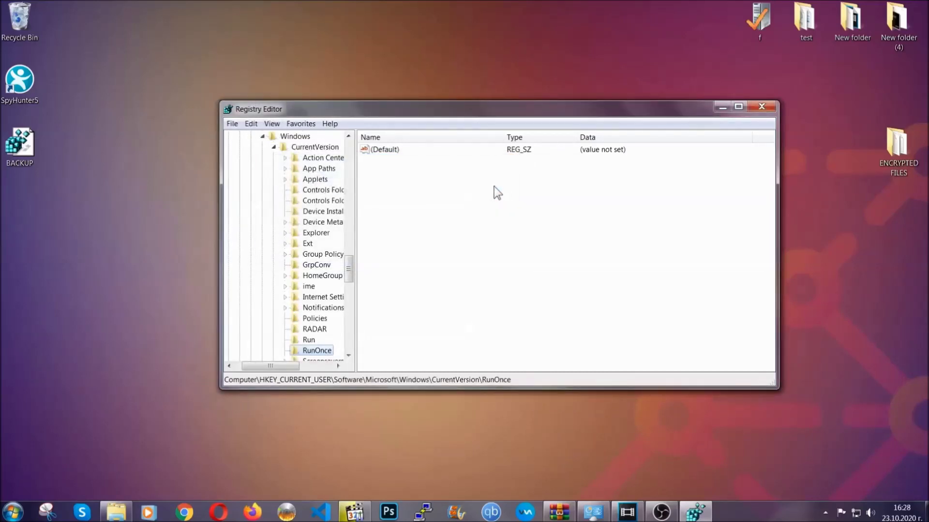
pyautogui.moveTo(350, 266); pyautogui.dragTo(349, 283)
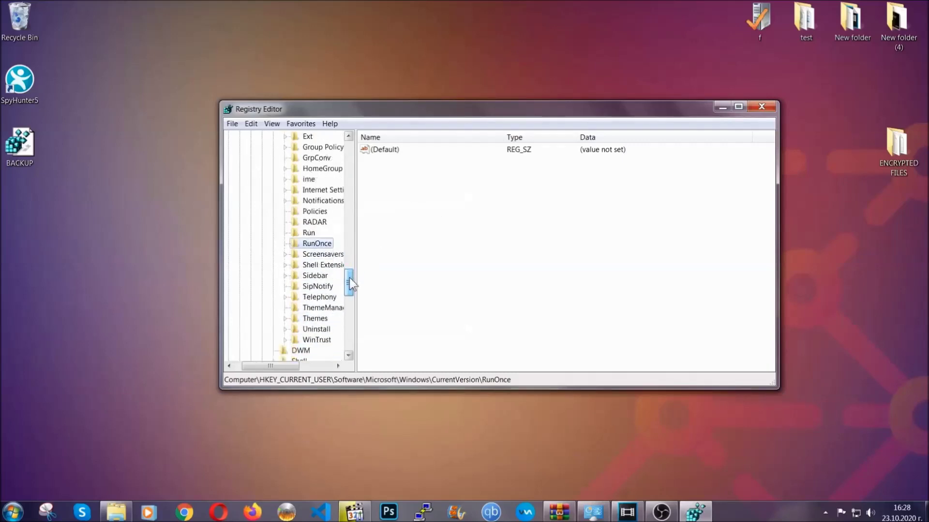
pyautogui.click(309, 232)
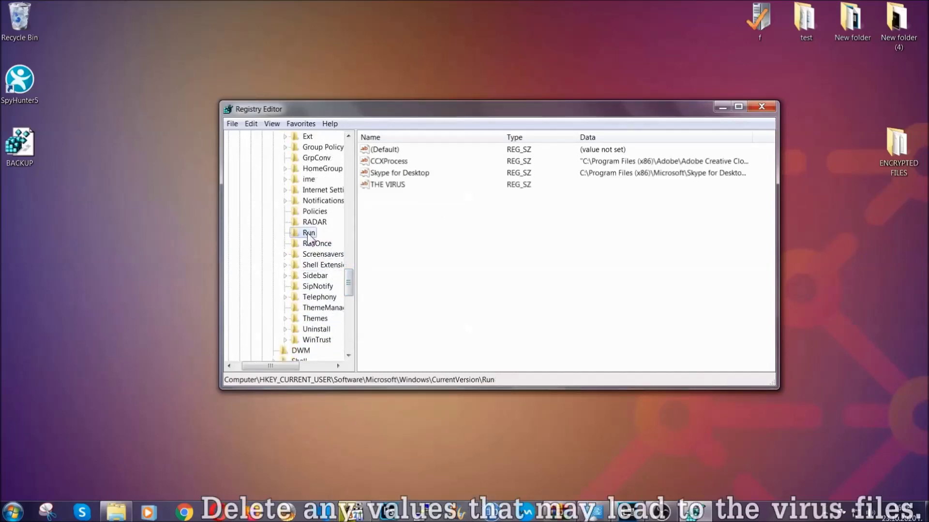
# Step: Delete THE VIRUS startup value from the Run key, confirming the deletion
pyautogui.click(382, 185)
pyautogui.rightClick(381, 186)
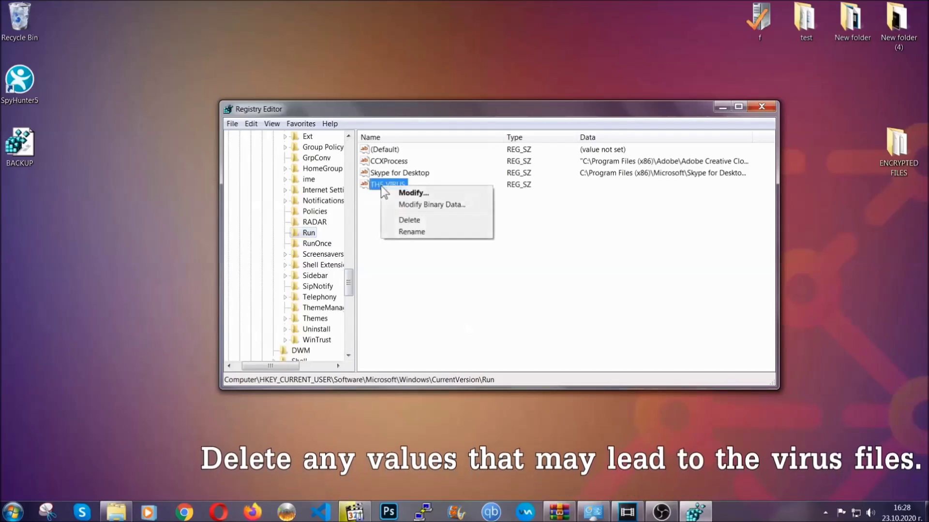
pyautogui.click(400, 220)
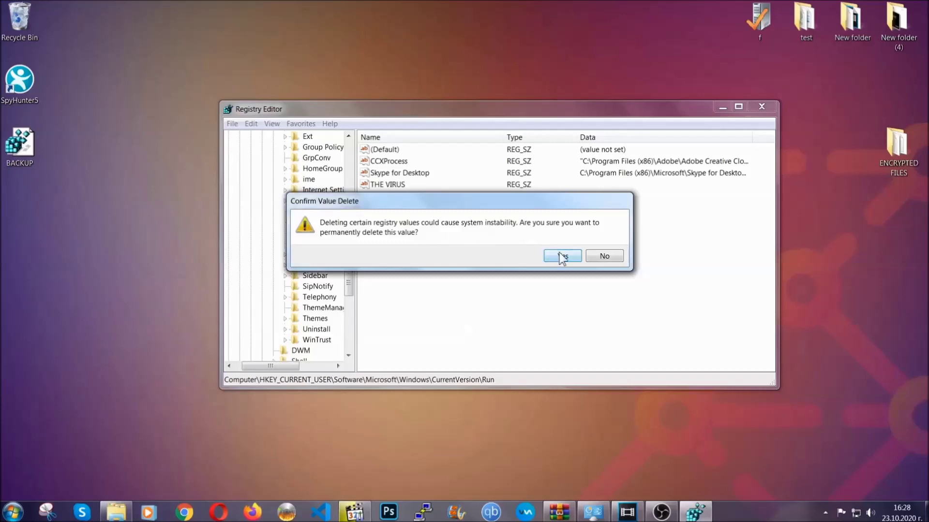
pyautogui.click(562, 256)
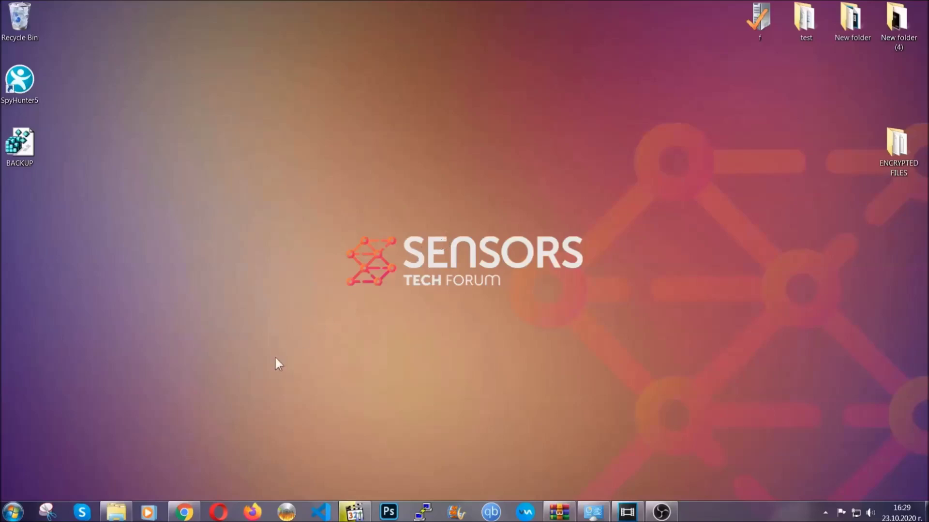
# Step: Return to the SensorsTechForum recovery article and expand 'Method 2 - Restore Data via Windows Backup'
pyautogui.click(184, 512)
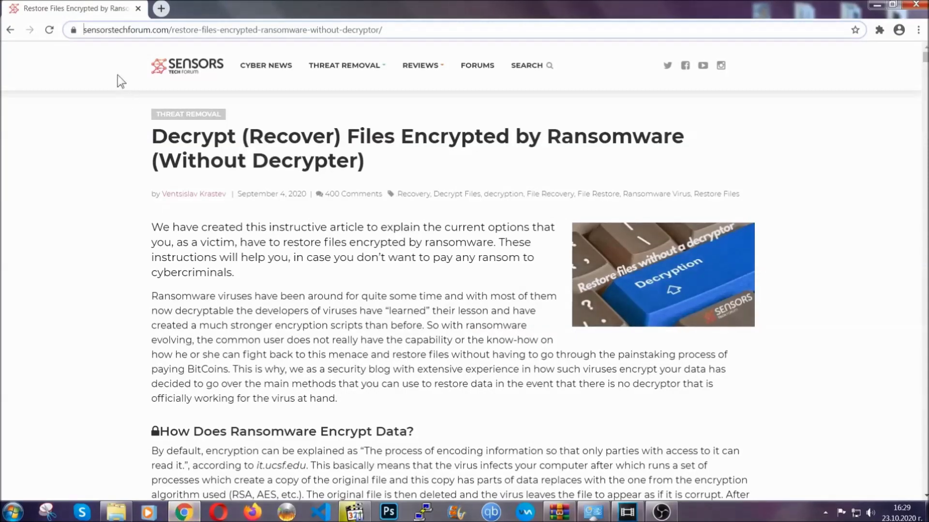
pyautogui.moveTo(84, 30); pyautogui.dragTo(419, 33)
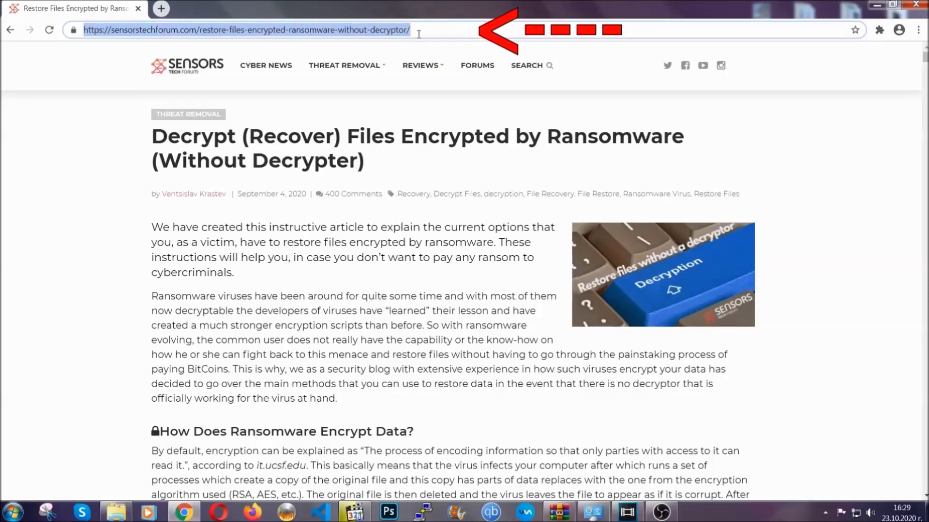
pyautogui.moveTo(421, 94)
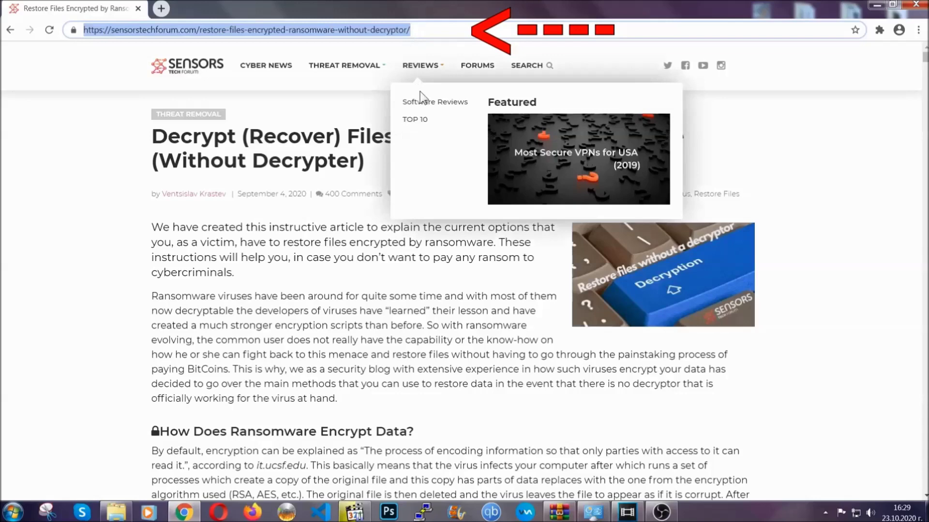
pyautogui.scroll(-5, 477, 263)
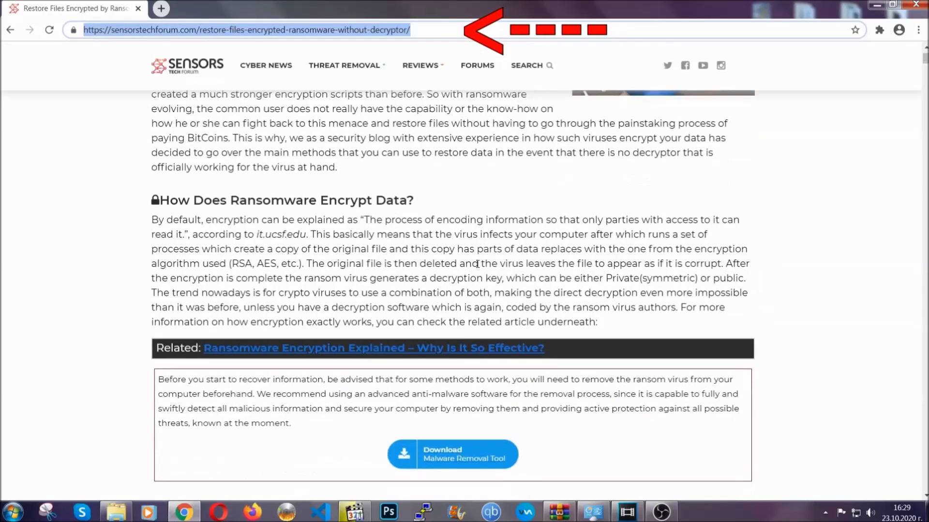
pyautogui.scroll(-6, 477, 264)
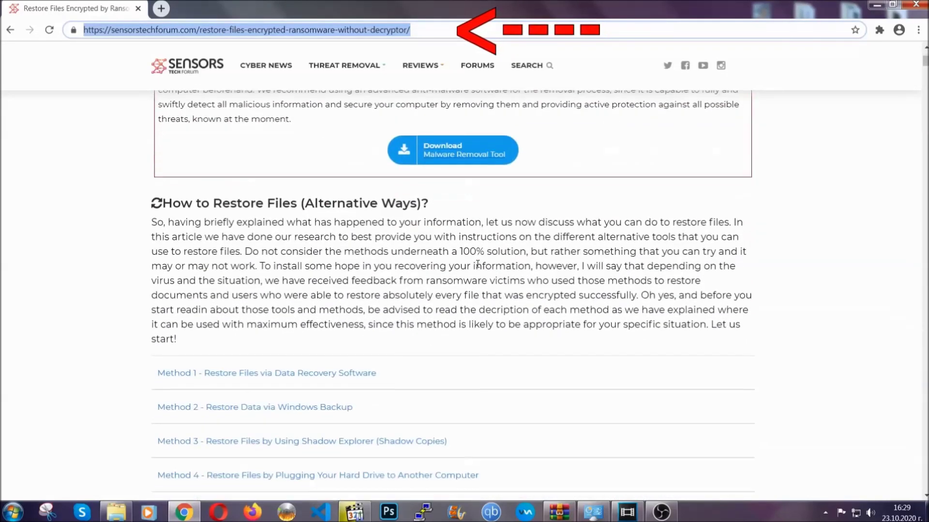
pyautogui.scroll(-1, 479, 262)
pyautogui.scroll(-3, 479, 268)
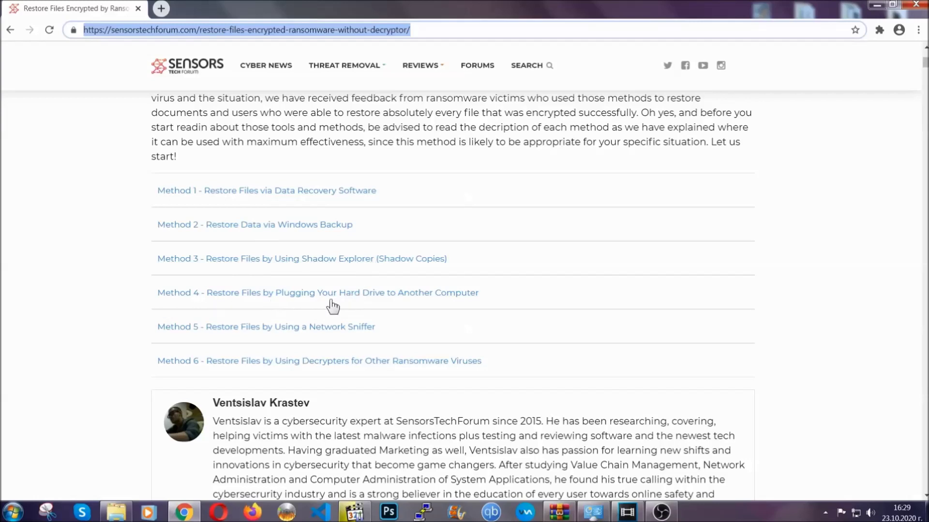
pyautogui.click(290, 224)
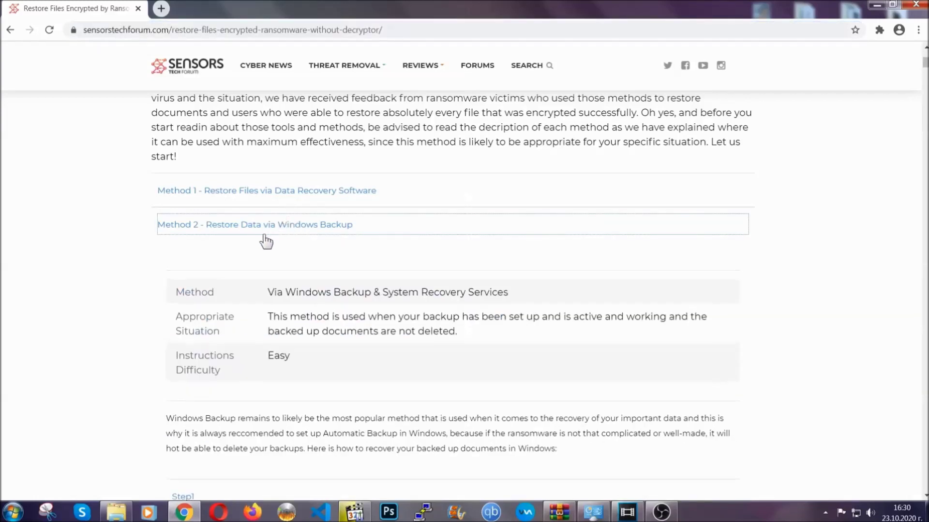
# Step: Expand Step1, Step2 and Step3 of the Windows Backup method in the article
pyautogui.moveTo(277, 277); pyautogui.dragTo(327, 361)
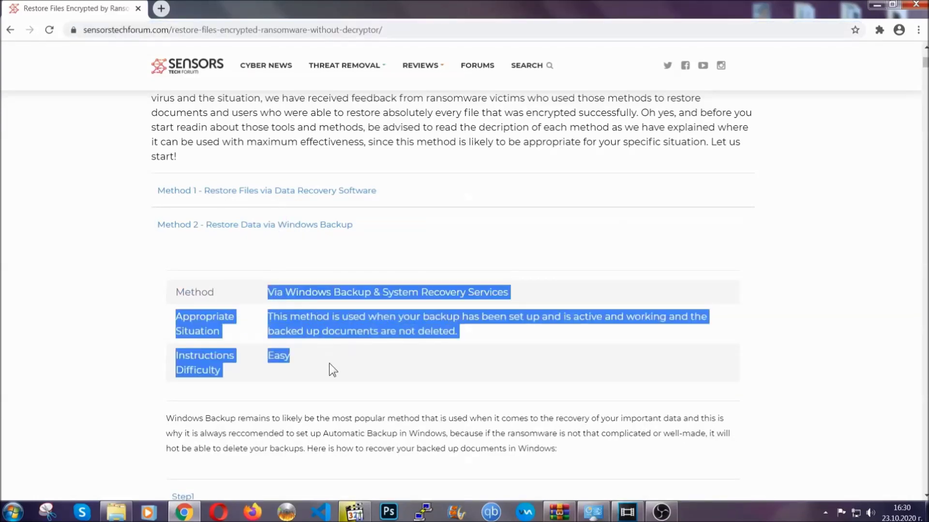
pyautogui.click(329, 364)
pyautogui.scroll(-3, 331, 361)
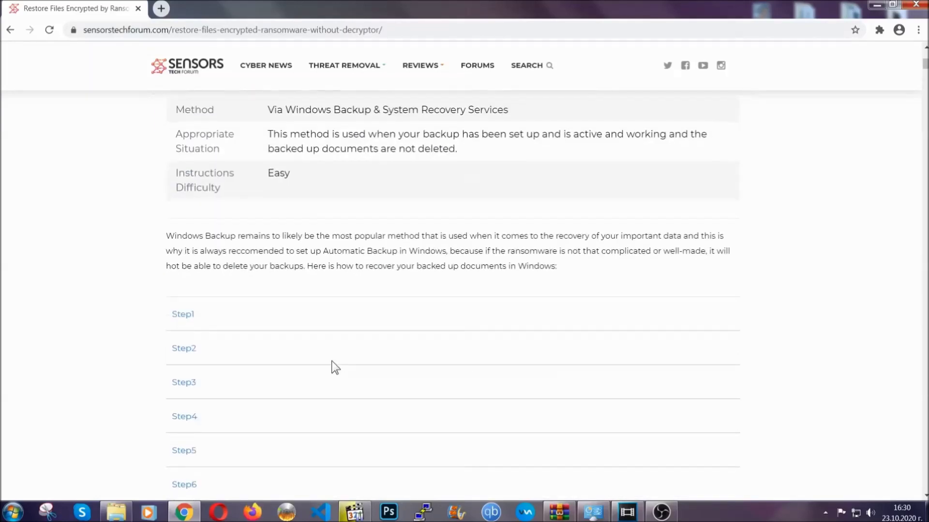
pyautogui.scroll(-1, 331, 360)
pyautogui.click(191, 253)
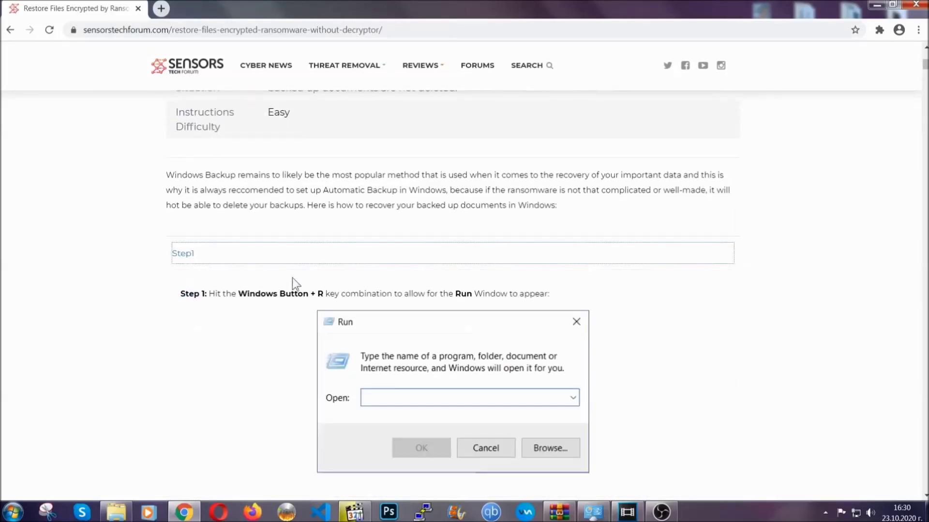
pyautogui.scroll(-4, 434, 300)
pyautogui.click(216, 300)
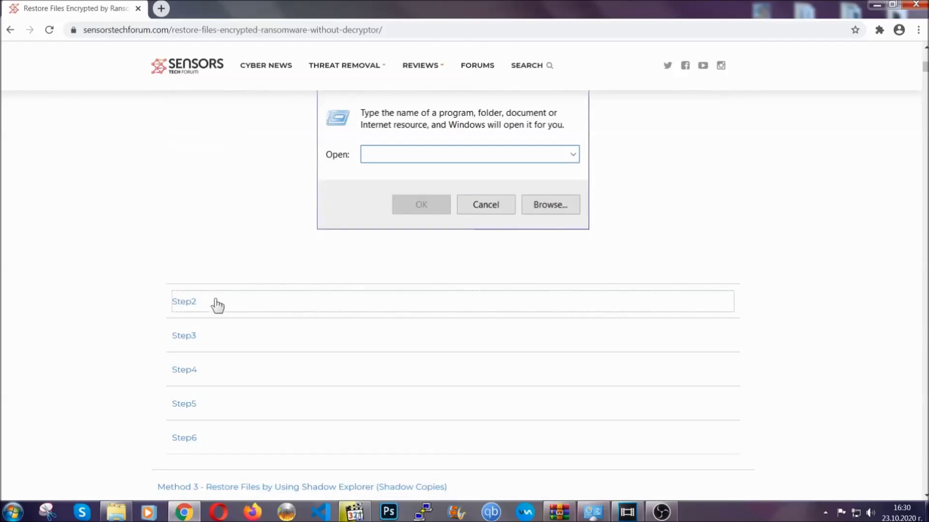
pyautogui.scroll(-4, 416, 306)
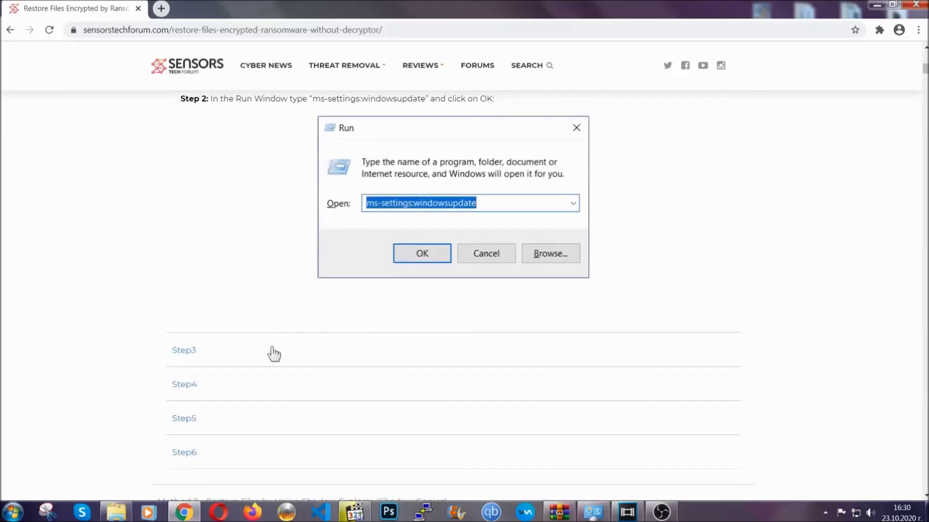
pyautogui.click(273, 354)
# Step: Read through the expanded backup steps, then minimize Chrome to reveal the desktop
pyautogui.scroll(-3, 410, 332)
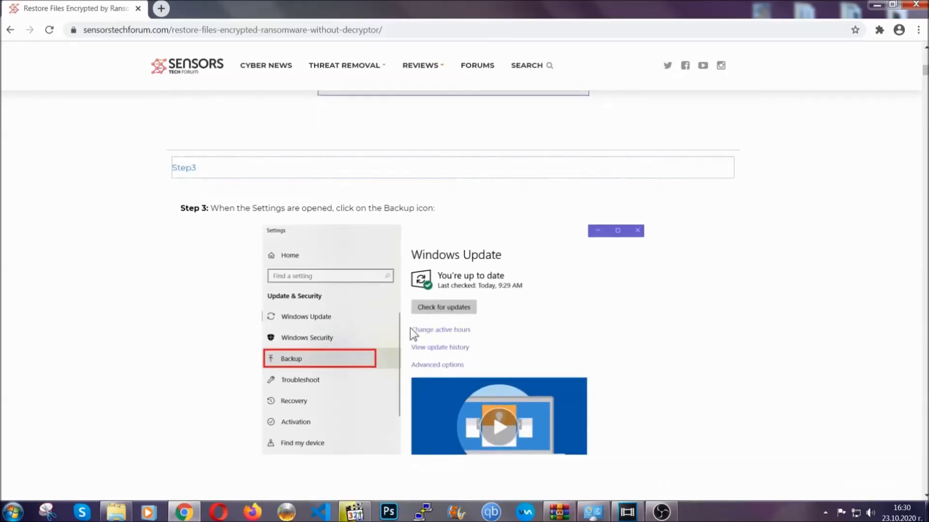
pyautogui.scroll(-2, 410, 329)
pyautogui.scroll(-2, 408, 331)
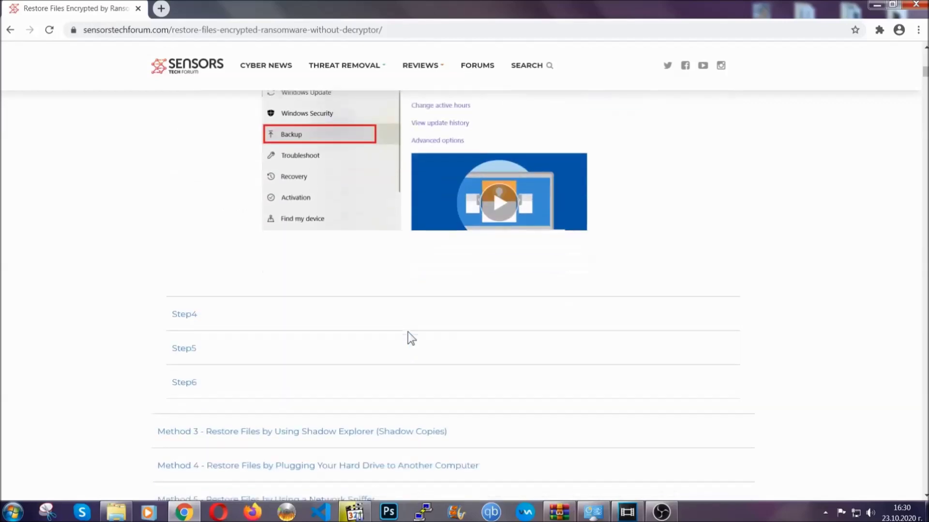
pyautogui.scroll(-7, 408, 331)
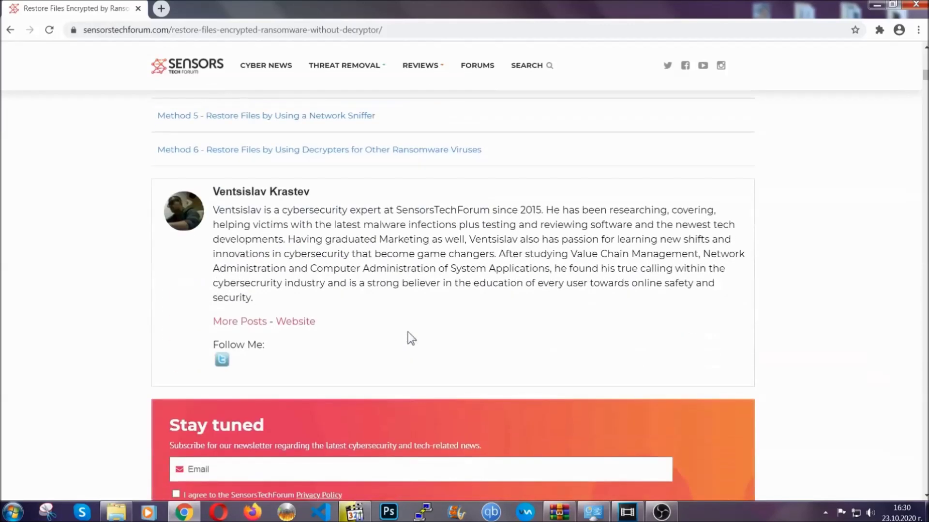
pyautogui.scroll(20, 408, 332)
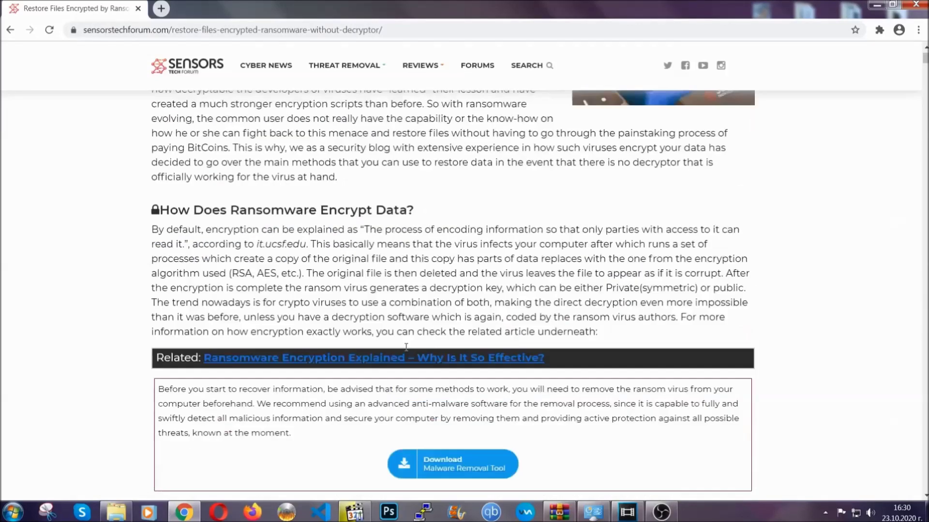
pyautogui.scroll(4, 406, 345)
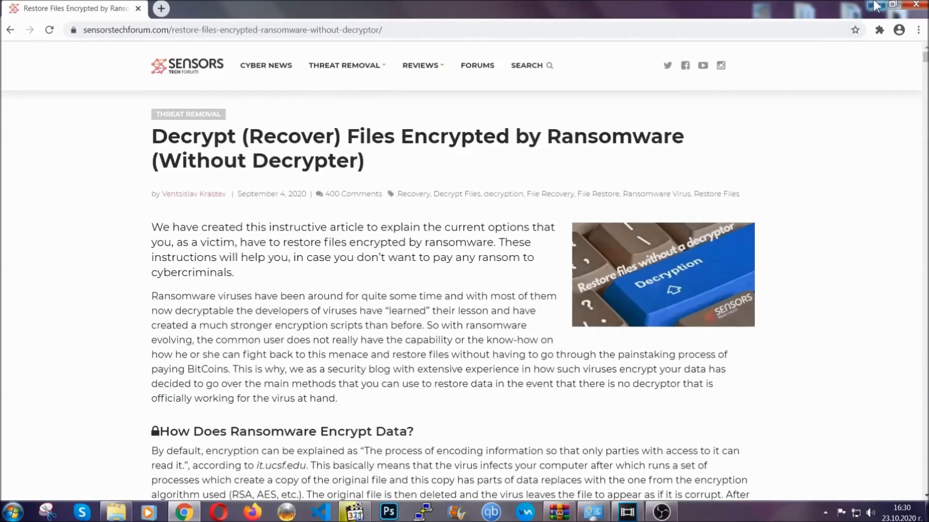
pyautogui.click(874, 4)
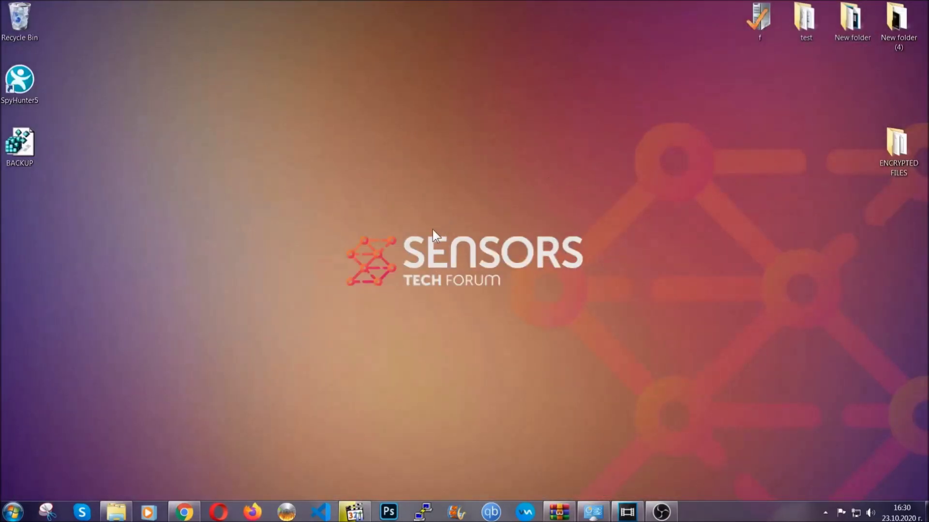